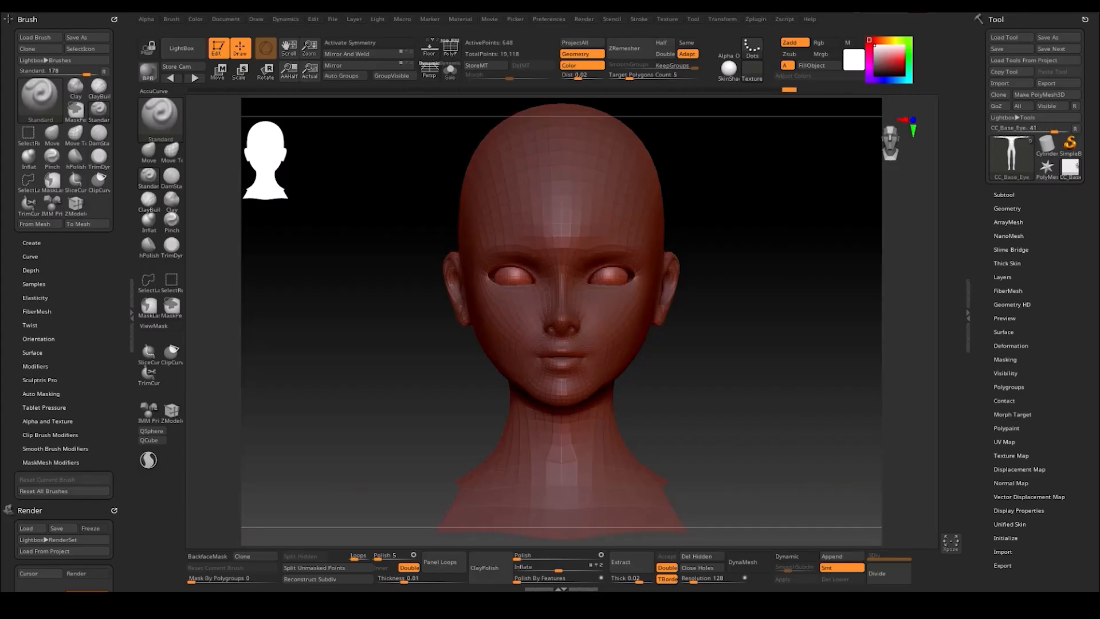
- Open the ZBrush Face Tools plugin and enable the Diffuse texture map on the head
{"action": "key", "text": "Down"}
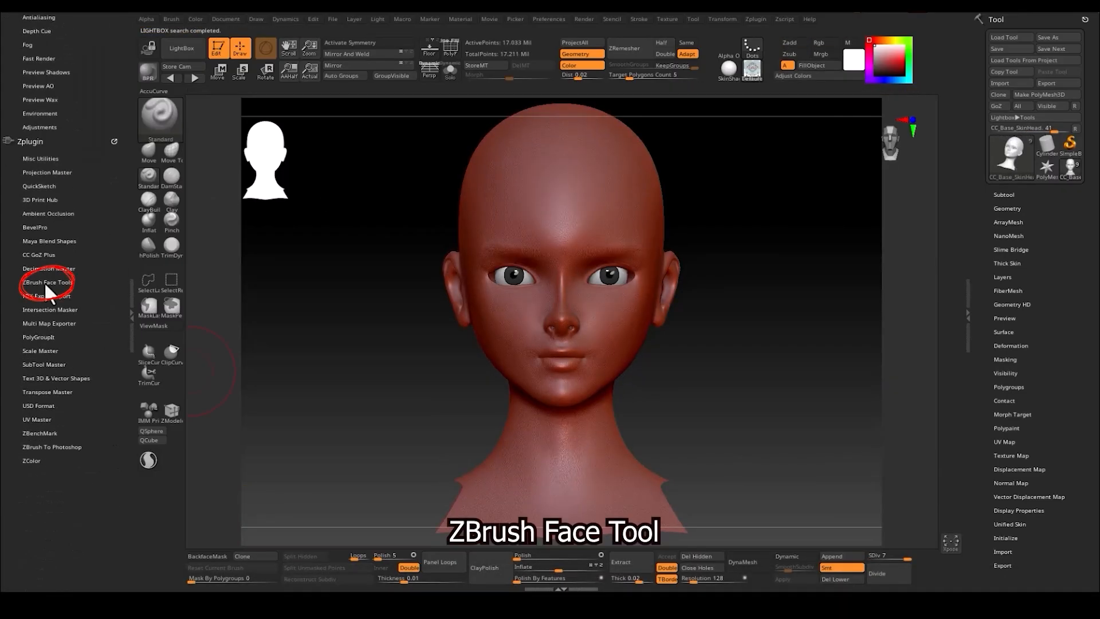
{"action": "left_click", "coordinate": [43, 281]}
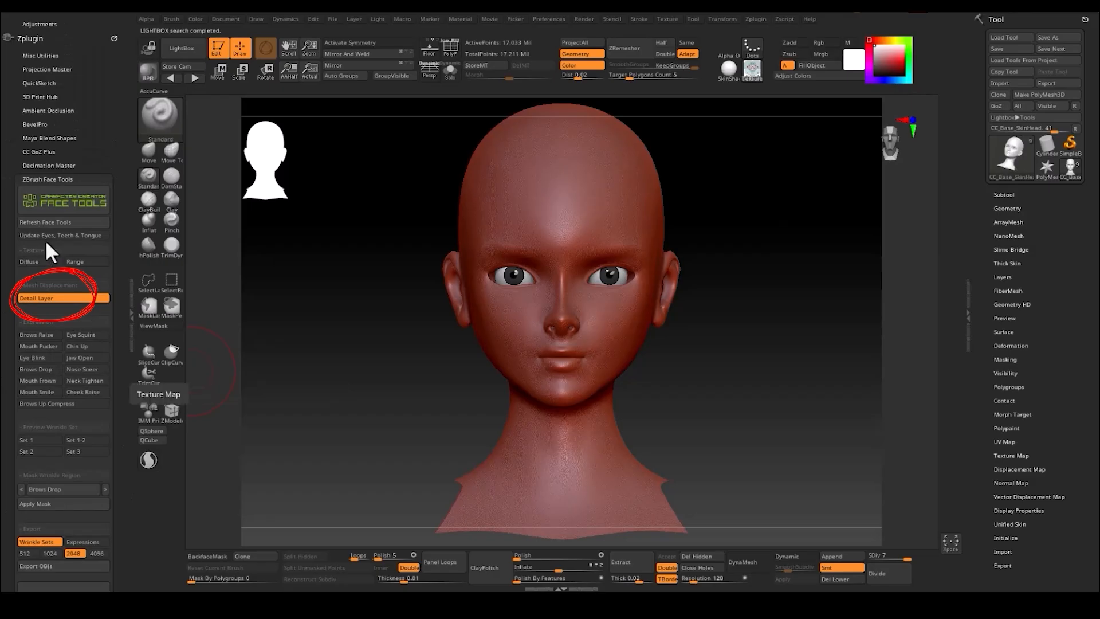
{"action": "left_click", "coordinate": [35, 260]}
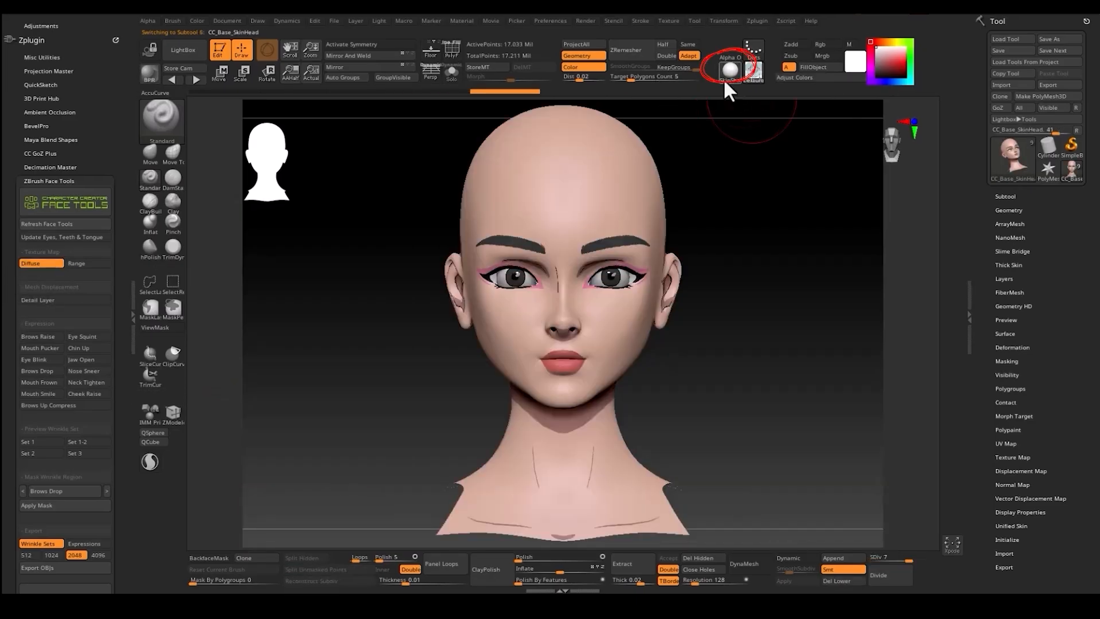
- Change the head's material to Flat Color so the diffuse texture displays without shading
{"action": "left_click", "coordinate": [723, 76]}
{"action": "left_click", "coordinate": [724, 63]}
{"action": "left_click", "coordinate": [360, 116]}
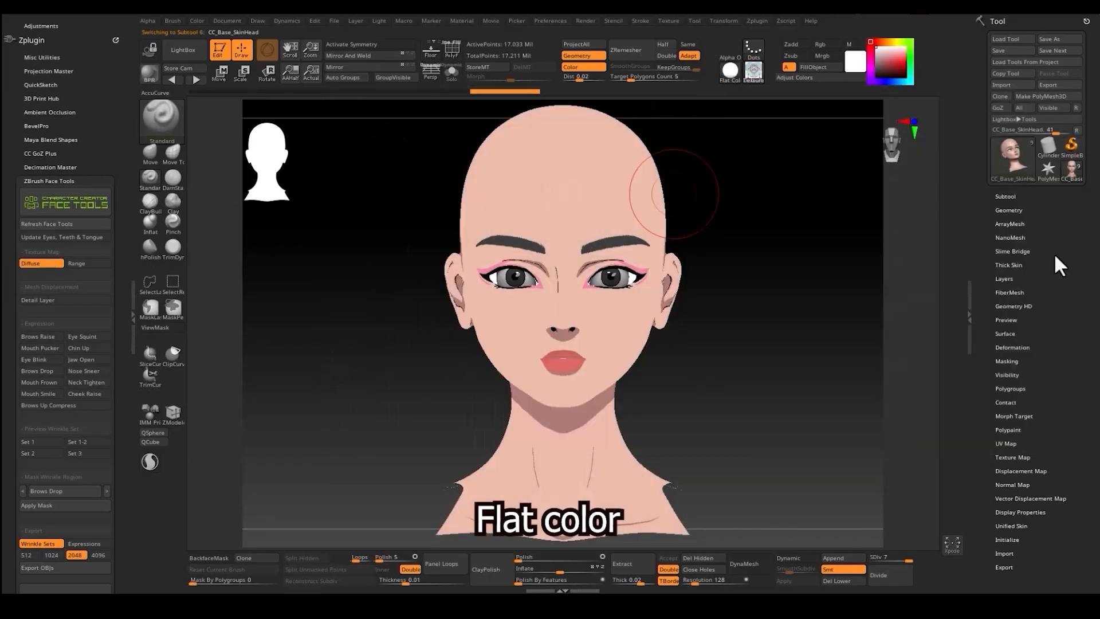
- Enable Mrgb painting and open the Polypaint settings for the head
{"action": "left_click", "coordinate": [822, 56]}
{"action": "left_click_drag", "start_coordinate": [1090, 545], "coordinate": [1086, 463]}
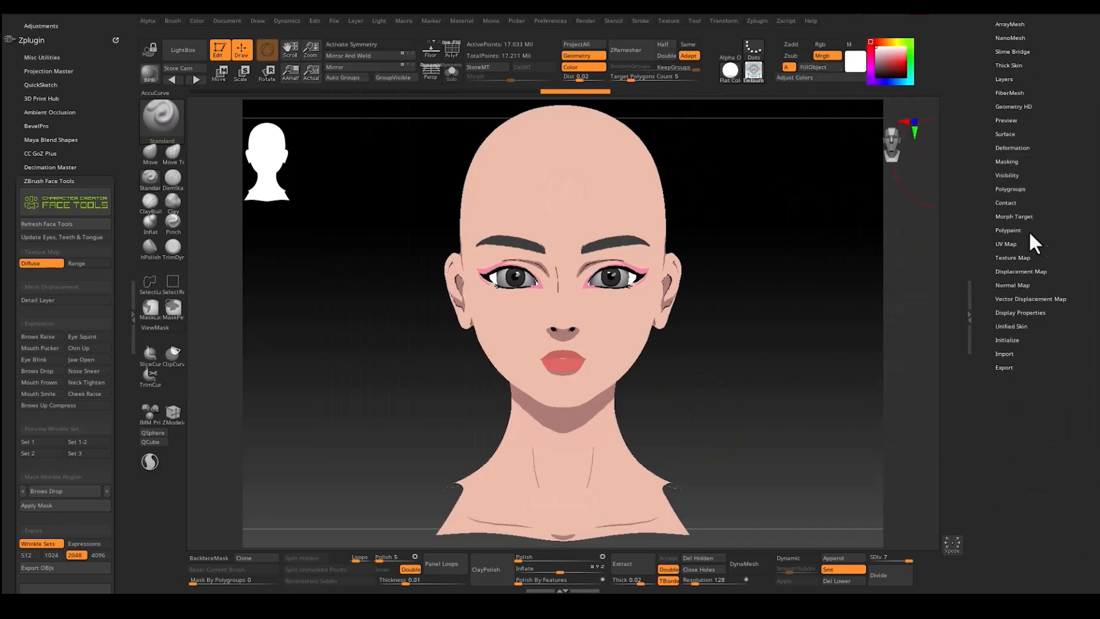
{"action": "left_click", "coordinate": [1018, 230]}
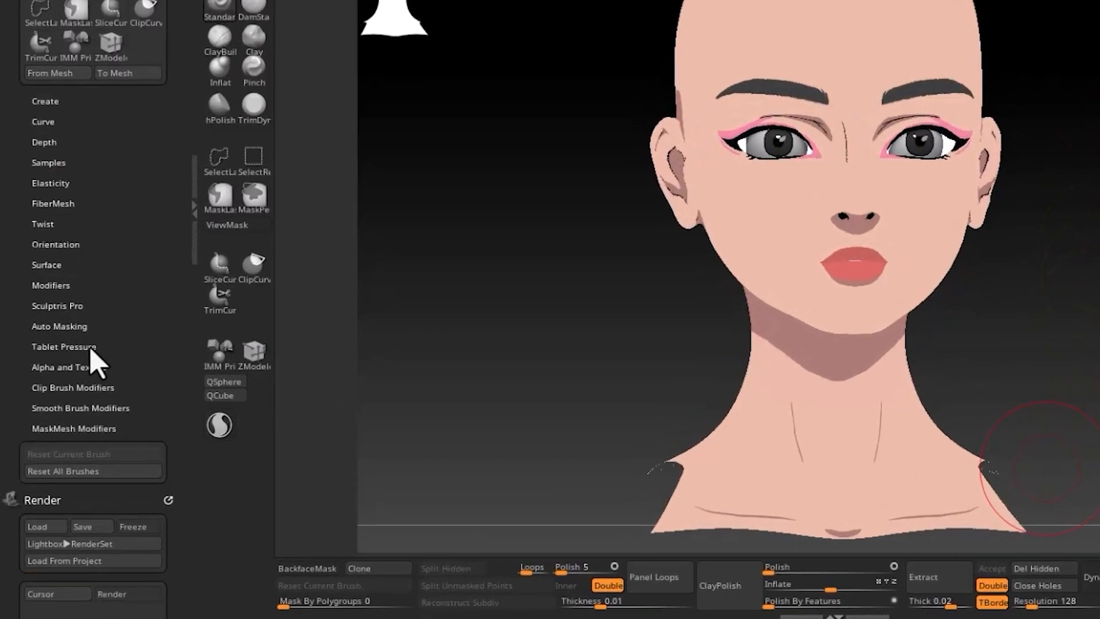
- Reshape the Standard brush's tablet pressure Size curve into a V by lowering its middle and raising its start to maximum
{"action": "left_click", "coordinate": [90, 348]}
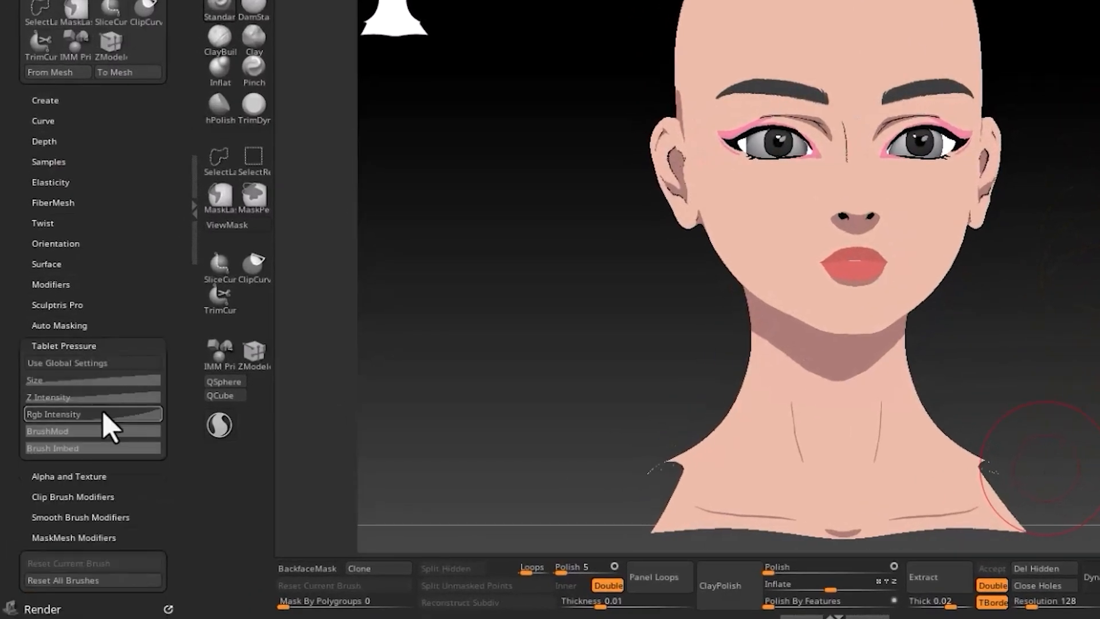
{"action": "left_click", "coordinate": [109, 385]}
{"action": "left_click_drag", "start_coordinate": [105, 432], "coordinate": [113, 539]}
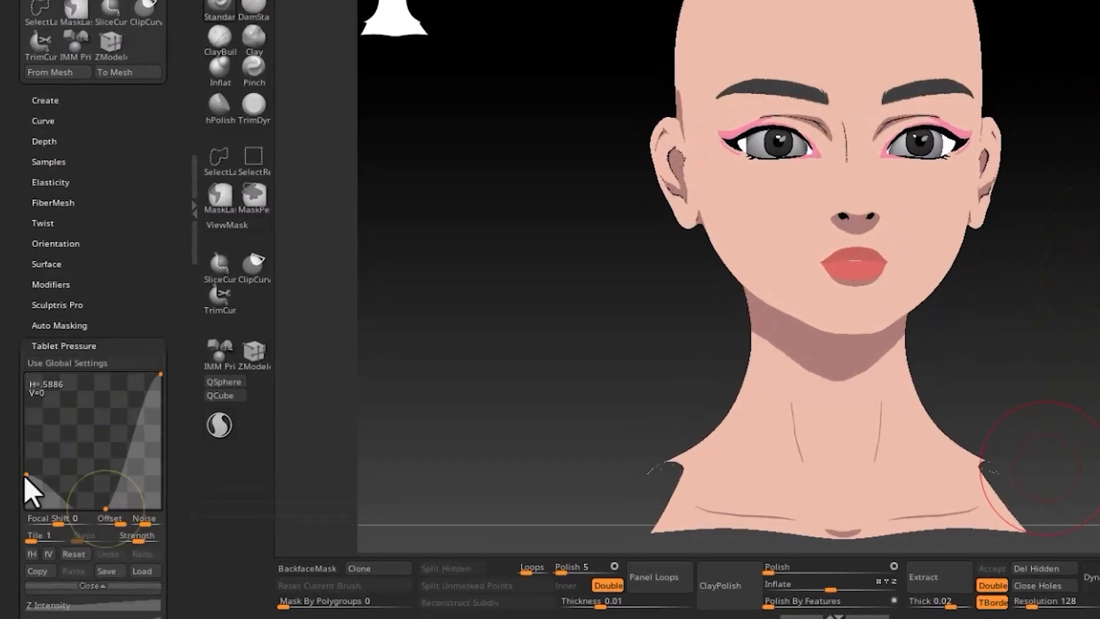
{"action": "left_click_drag", "start_coordinate": [25, 476], "coordinate": [27, 376]}
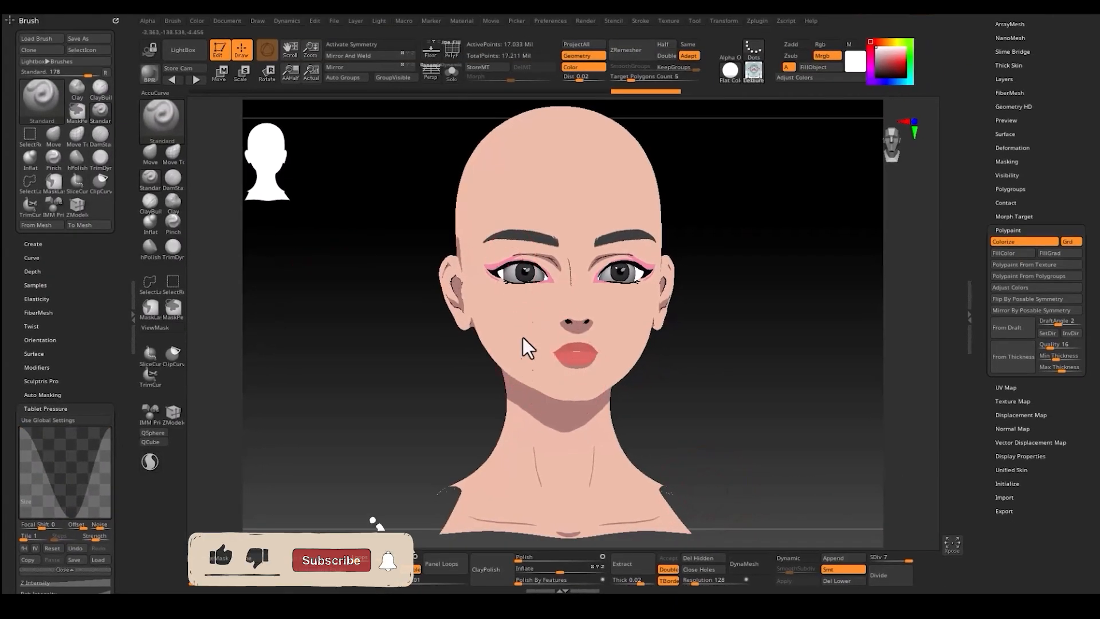
- Undo the white test stroke, switch the brush to Rgb only, and sample the shadow colour under the chin
{"action": "key", "text": "ctrl+z"}
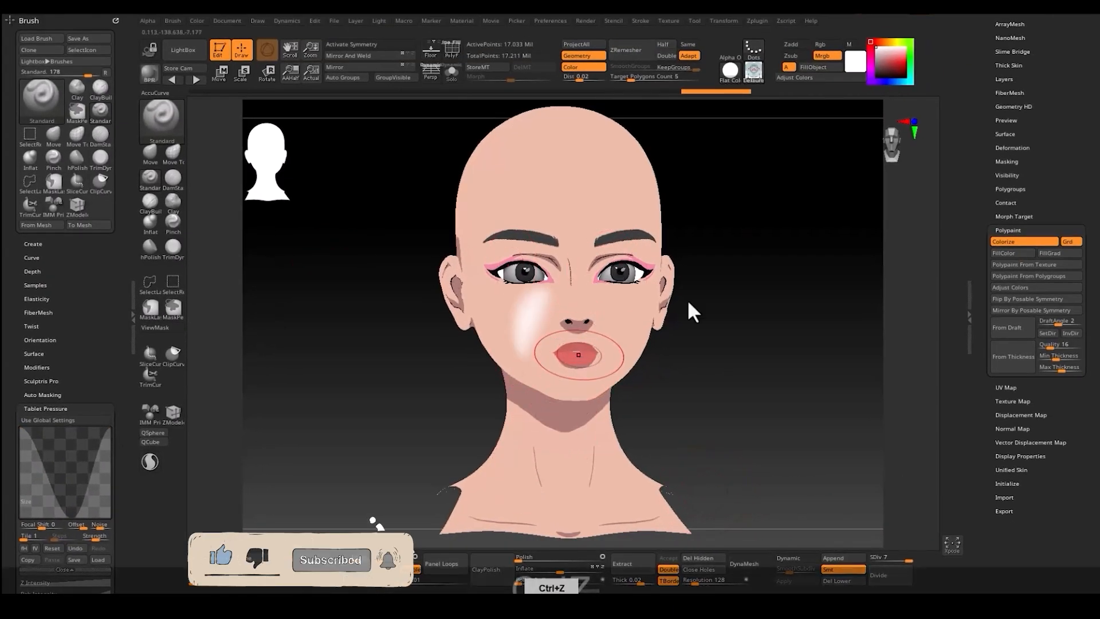
{"action": "left_click", "coordinate": [822, 44]}
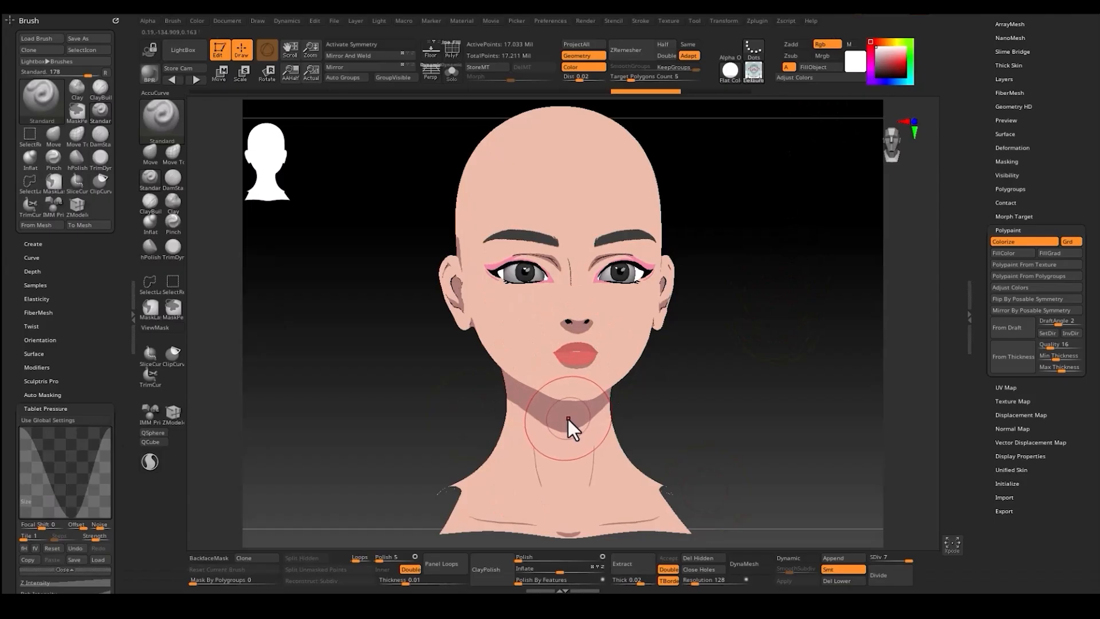
{"action": "key", "text": "c"}
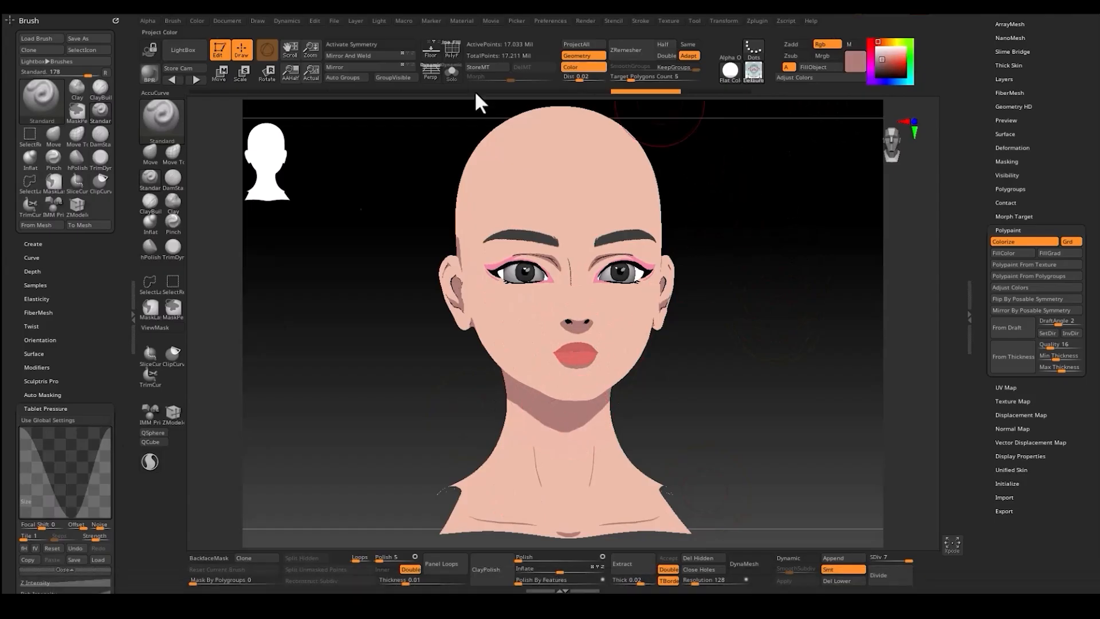
- Adjust the brush's draw size and inspect its tablet pressure curves for size and intensity
{"action": "key", "text": "s"}
{"action": "left_click_drag", "start_coordinate": [356, 355], "coordinate": [351, 356]}
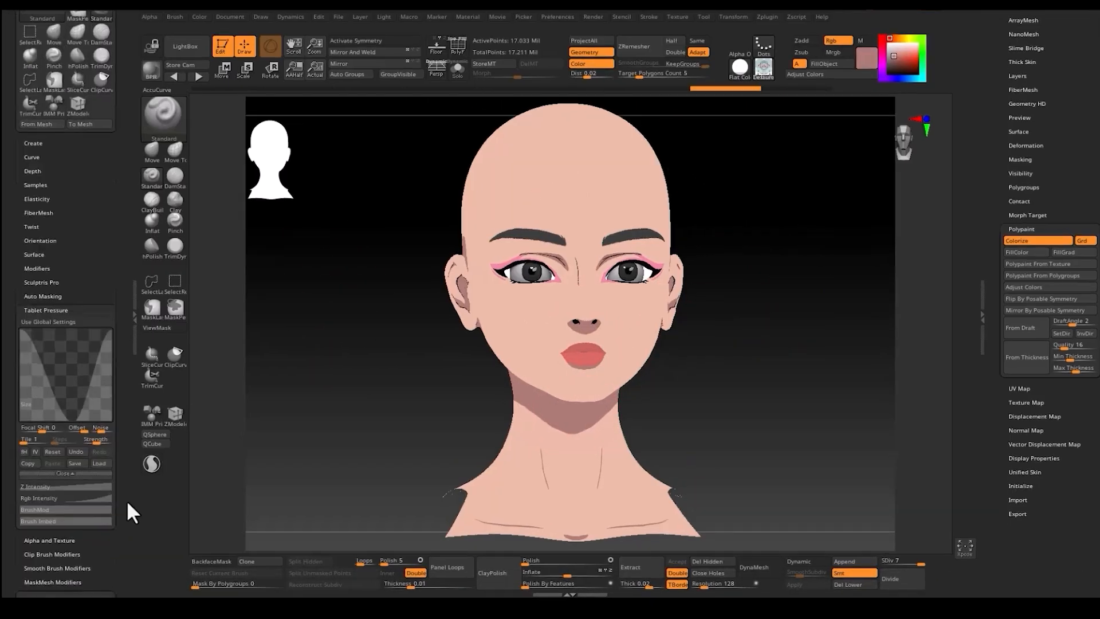
{"action": "left_click_drag", "start_coordinate": [125, 500], "coordinate": [124, 467]}
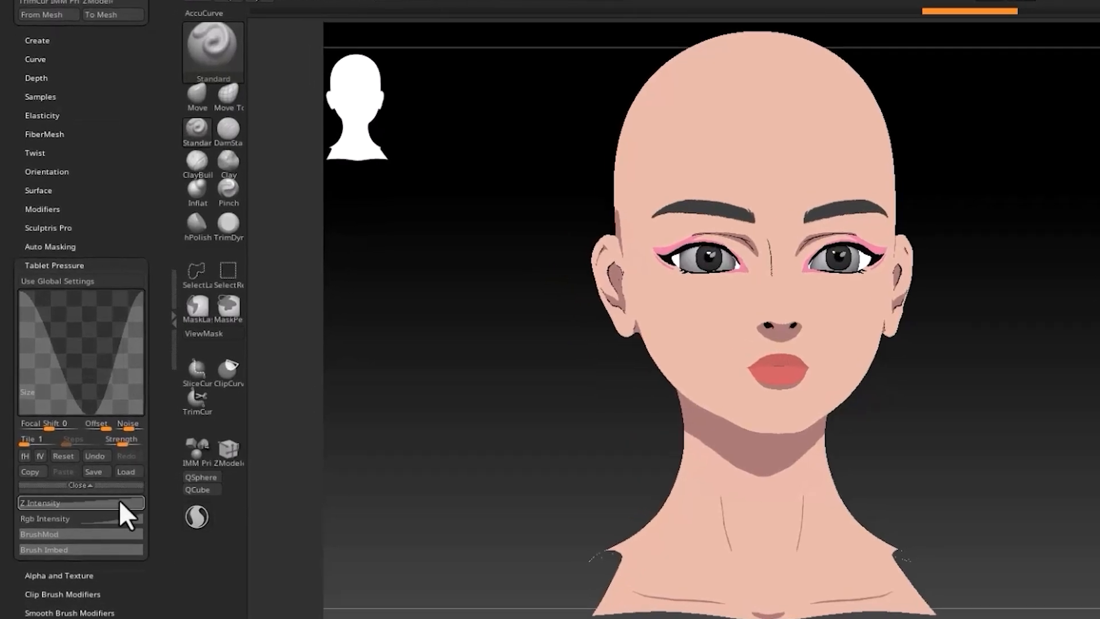
{"action": "left_click", "coordinate": [93, 452]}
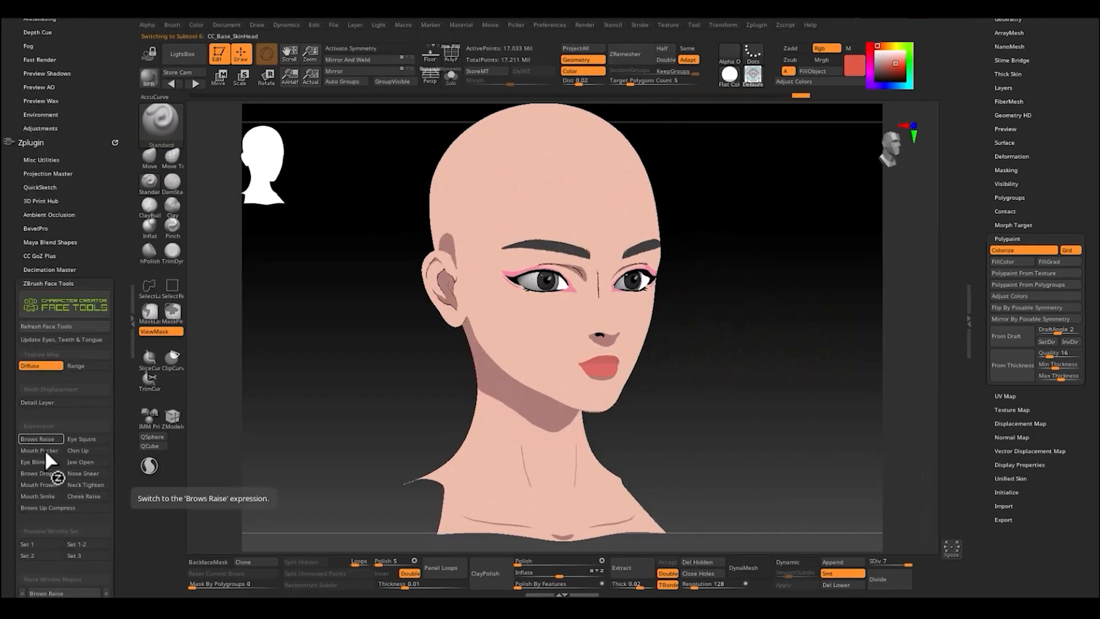
- Switch the face to the Eye Blink expression and paint thin shadow-coloured crease lines beneath the closed eyes
{"action": "left_click", "coordinate": [45, 450]}
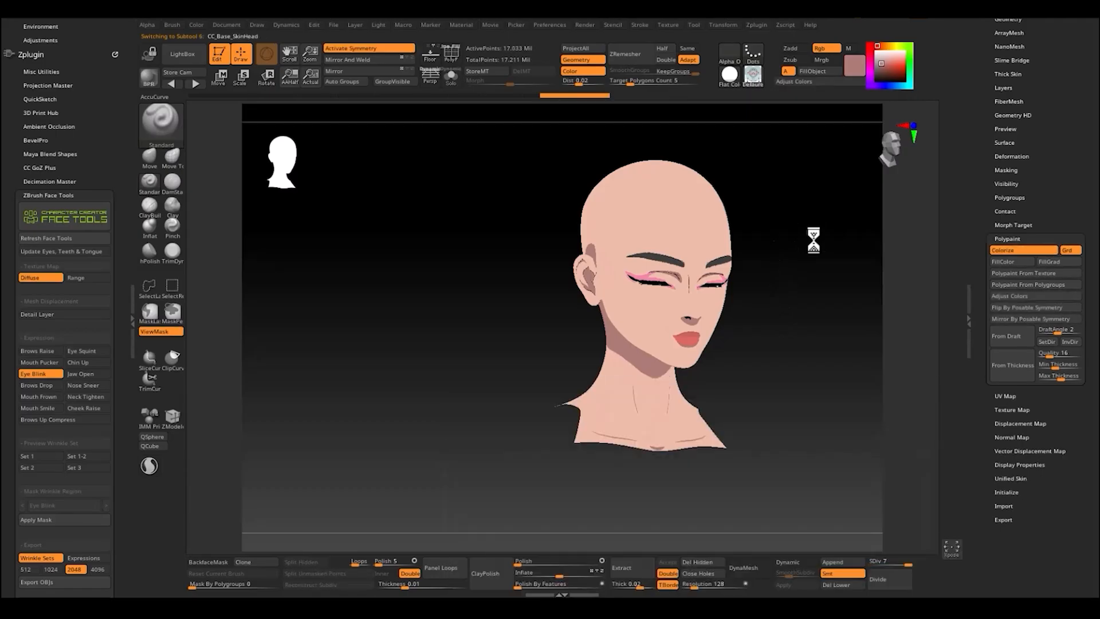
{"action": "left_click_drag", "start_coordinate": [757, 264], "coordinate": [735, 276]}
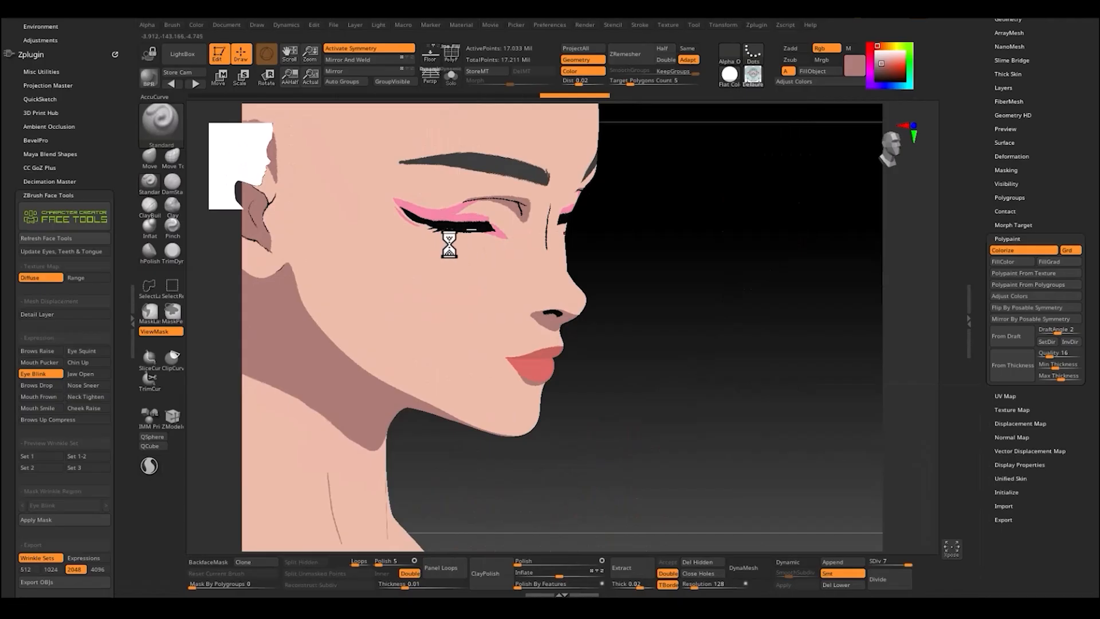
{"action": "left_click", "coordinate": [824, 60]}
{"action": "left_click_drag", "start_coordinate": [782, 377], "coordinate": [616, 415]}
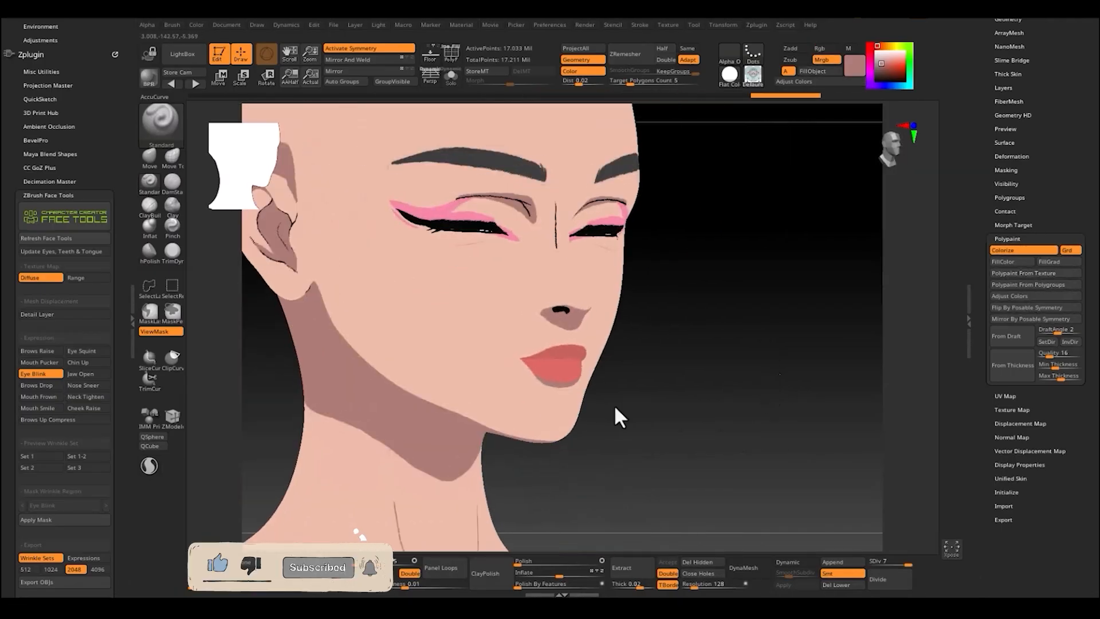
{"action": "mouse_move", "coordinate": [576, 191]}
{"action": "left_mouse_down"}
{"action": "mouse_move", "coordinate": [767, 344]}
{"action": "mouse_move", "coordinate": [695, 294]}
{"action": "mouse_move", "coordinate": [715, 316]}
{"action": "mouse_move", "coordinate": [702, 393]}
{"action": "left_mouse_up"}
{"action": "key", "text": "ctrl+z"}
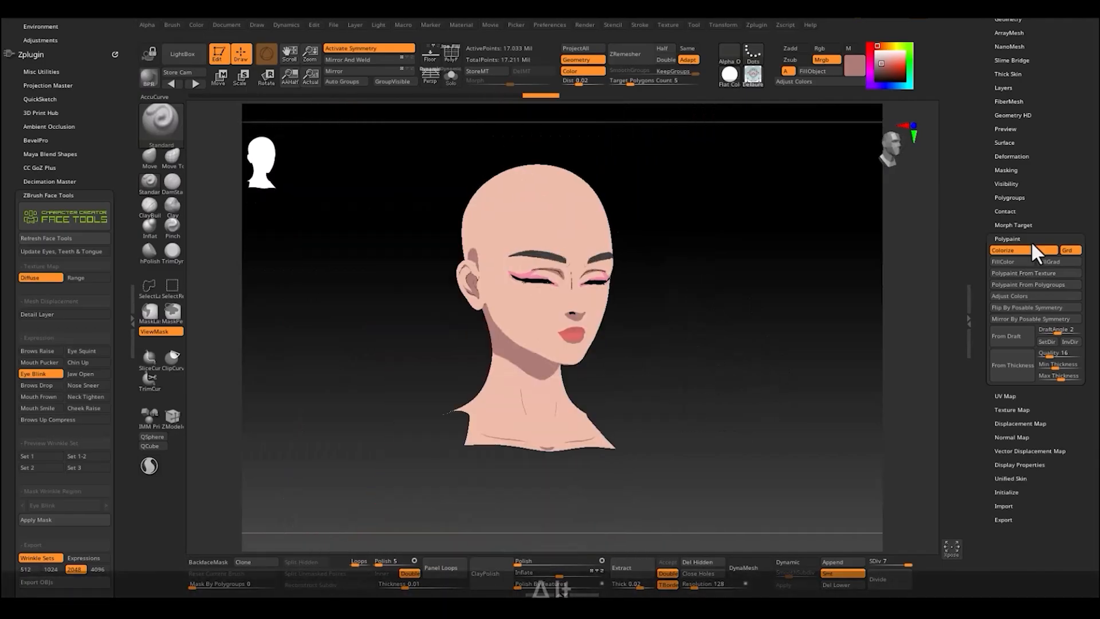
- Turn off the Eye Blink expression and switch the face to Mouth Frown
{"action": "left_click", "coordinate": [50, 375]}
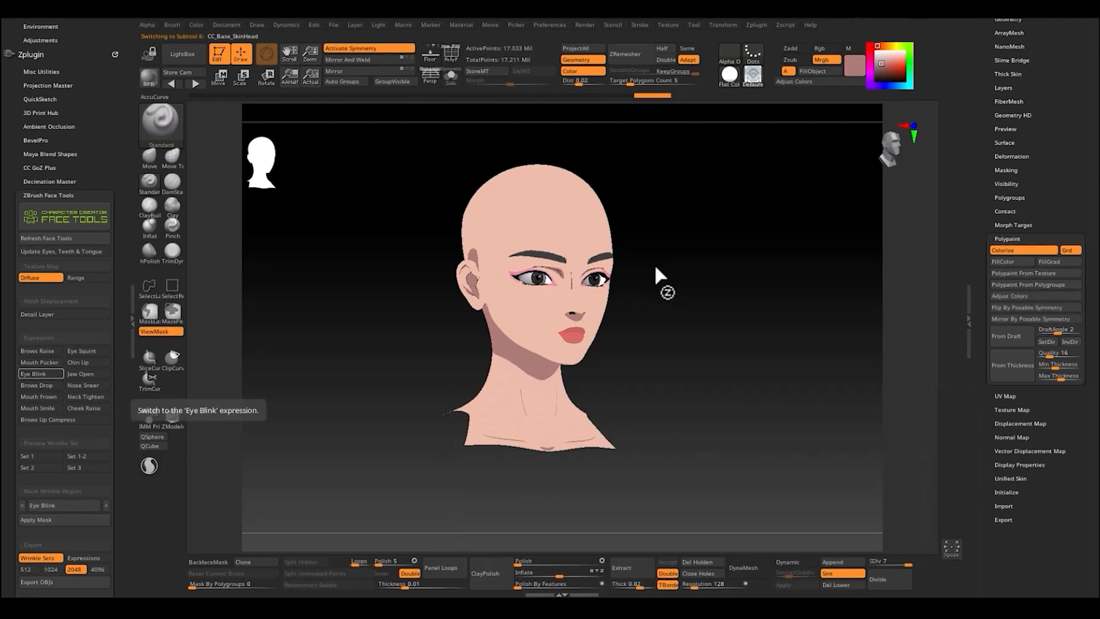
{"action": "left_click_drag", "start_coordinate": [654, 263], "coordinate": [523, 284]}
{"action": "left_click", "coordinate": [39, 396]}
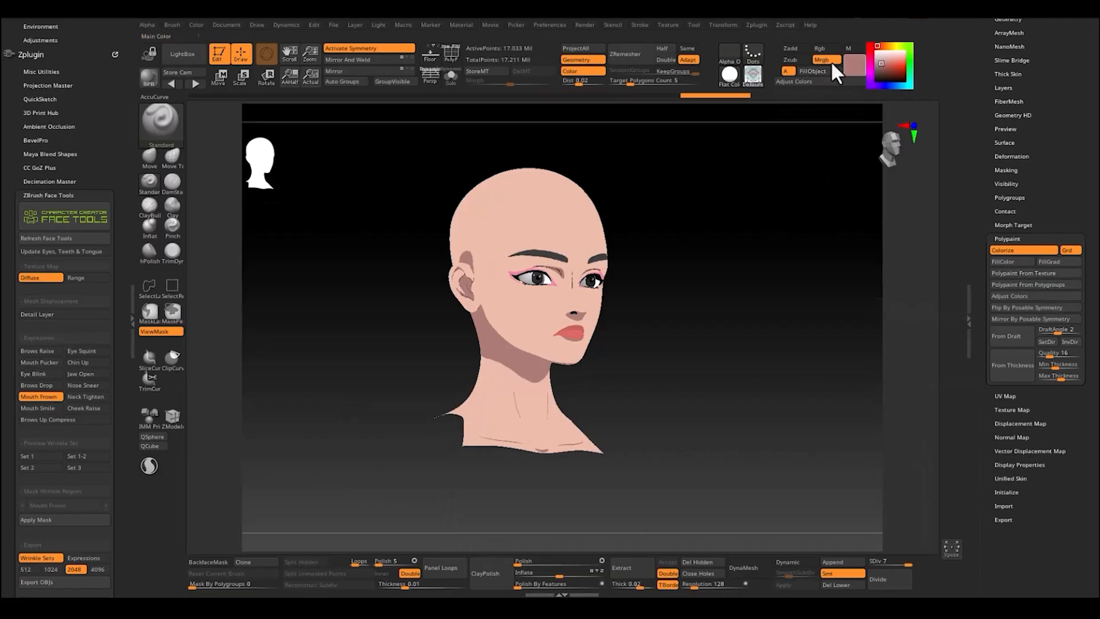
- Paint short symmetrical frown lines beside the mouth corners, at the inner brows and on the cheeks, undoing an unwanted stroke
{"action": "left_click_drag", "start_coordinate": [650, 363], "coordinate": [636, 435], "text": "alt"}
{"action": "left_click_drag", "start_coordinate": [738, 398], "coordinate": [653, 378]}
{"action": "left_click_drag", "start_coordinate": [770, 366], "coordinate": [799, 378]}
{"action": "left_click_drag", "start_coordinate": [822, 457], "coordinate": [788, 453]}
{"action": "right_click_drag", "start_coordinate": [610, 290], "coordinate": [595, 318]}
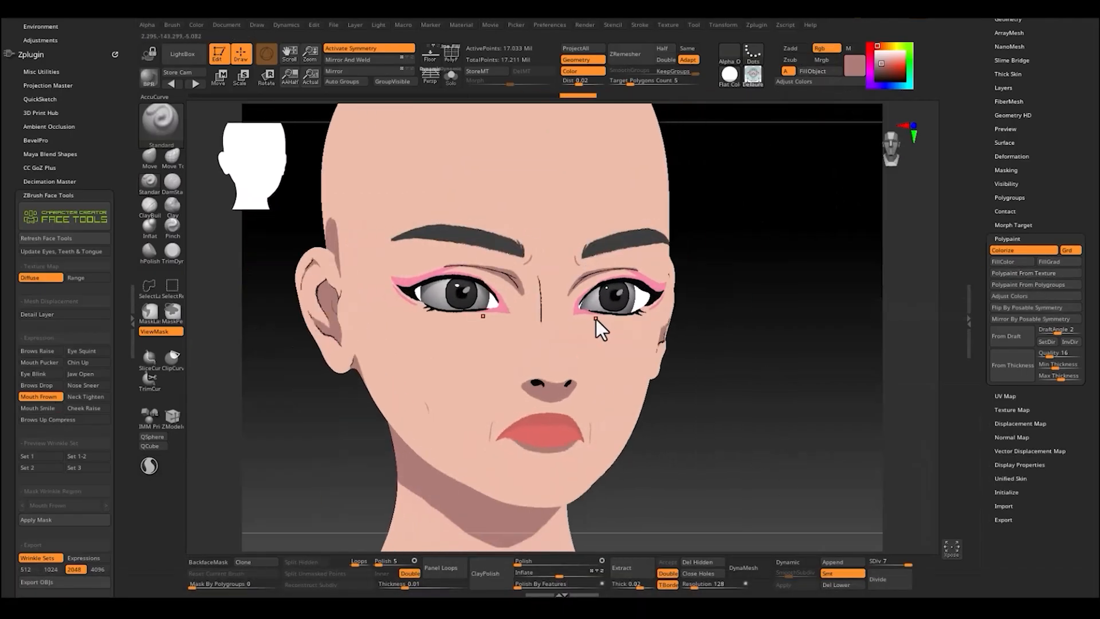
{"action": "left_click_drag", "start_coordinate": [788, 459], "coordinate": [782, 492]}
{"action": "key", "text": "ctrl+z"}
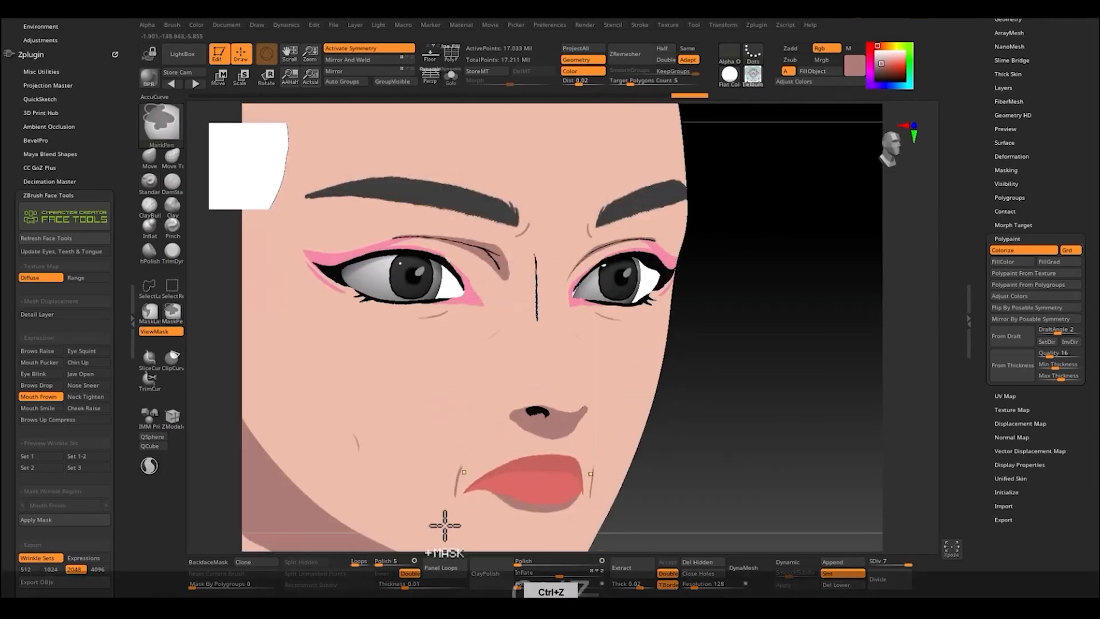
- Undo unwanted strokes and check the frown lines around the brows and mouth from the front
{"action": "left_click_drag", "start_coordinate": [881, 430], "coordinate": [846, 429]}
{"action": "key", "text": "ctrl+z"}
{"action": "key", "text": "ctrl+z"}
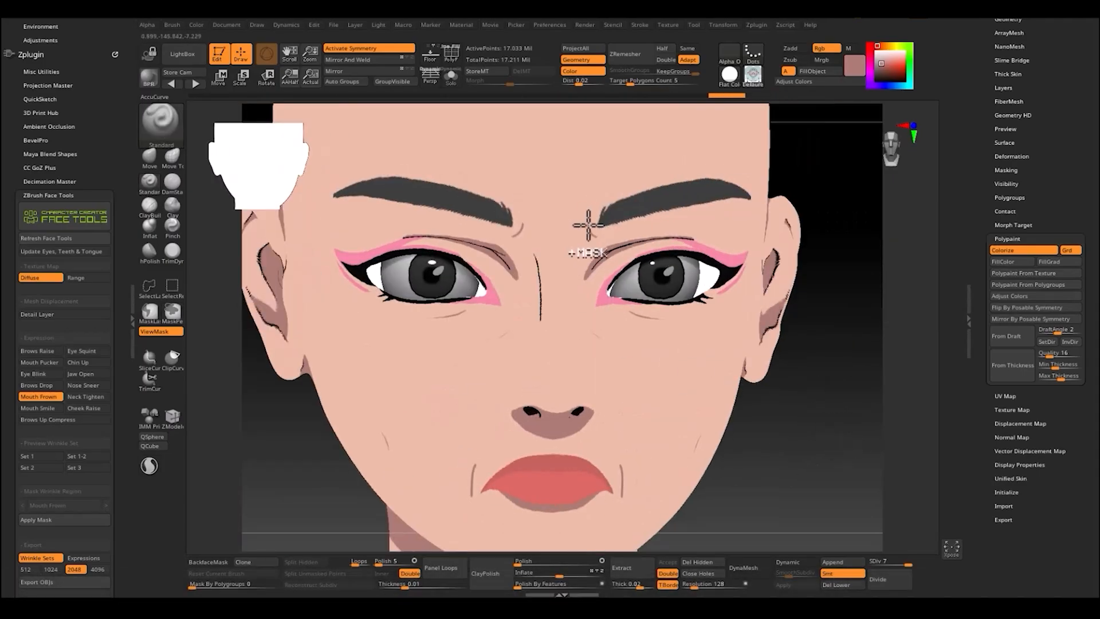
{"action": "key", "text": "ctrl+z"}
{"action": "key", "text": "ctrl+shift+z"}
{"action": "mouse_move", "coordinate": [800, 454]}
{"action": "left_mouse_down", "text": "alt"}
{"action": "mouse_move", "coordinate": [788, 474]}
{"action": "mouse_move", "coordinate": [810, 447]}
{"action": "left_mouse_up", "text": "alt"}
- Switch from Mouth Frown to the Mouth Smile expression and paint smile creases at the mouth corners and on the cheeks
{"action": "left_click", "coordinate": [54, 396]}
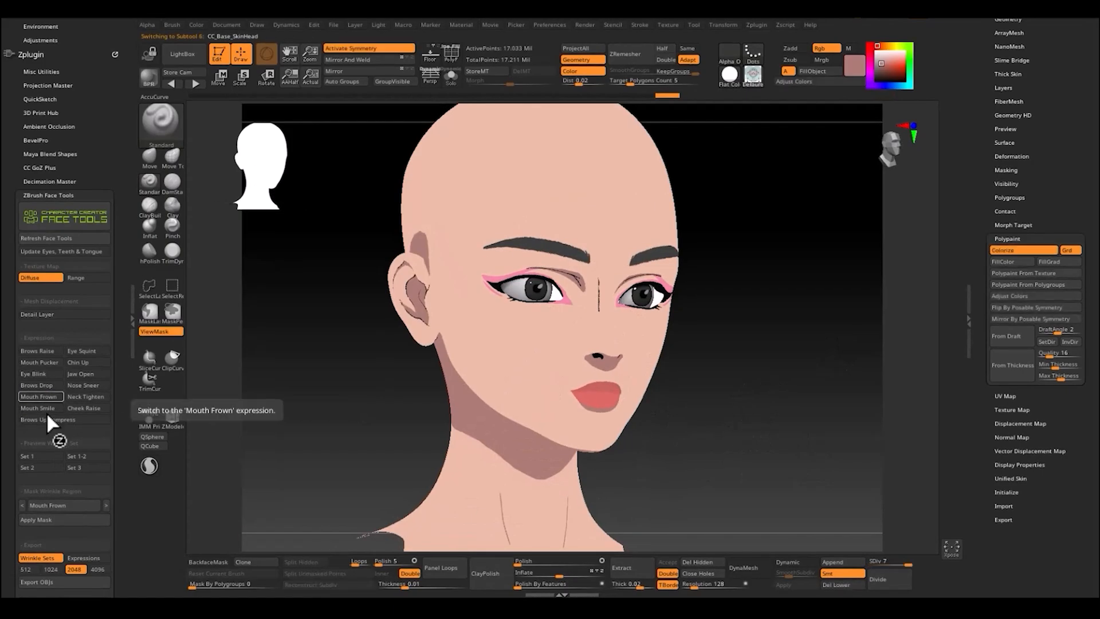
{"action": "left_click", "coordinate": [52, 408]}
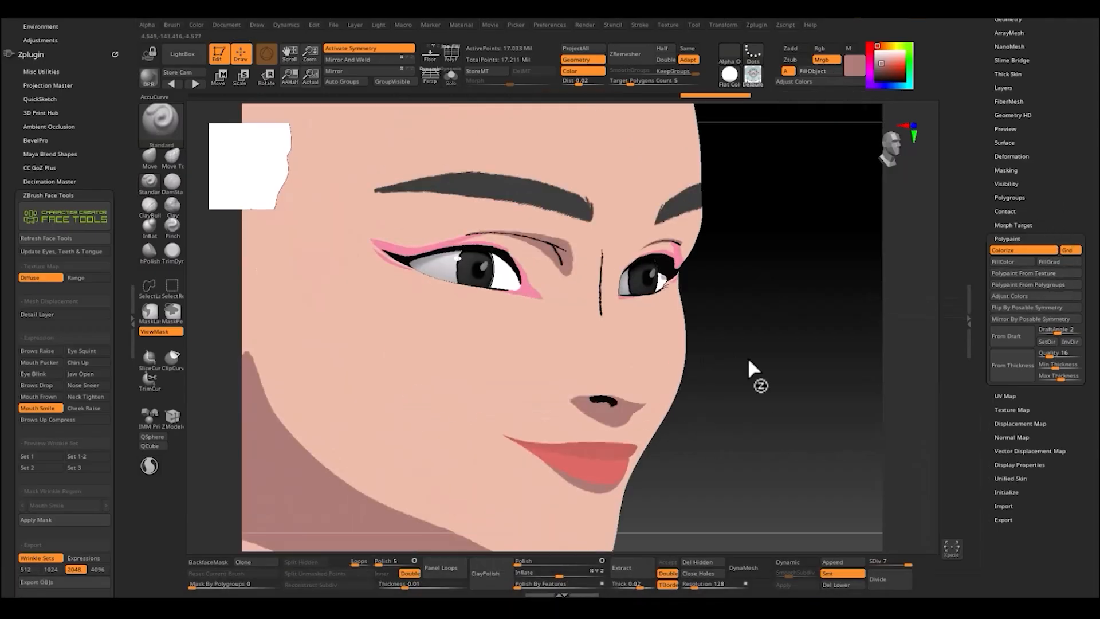
{"action": "key", "text": "ctrl+z"}
{"action": "key", "text": "ctrl+z"}
{"action": "key", "text": "ctrl+z"}
{"action": "key", "text": "ctrl+z"}
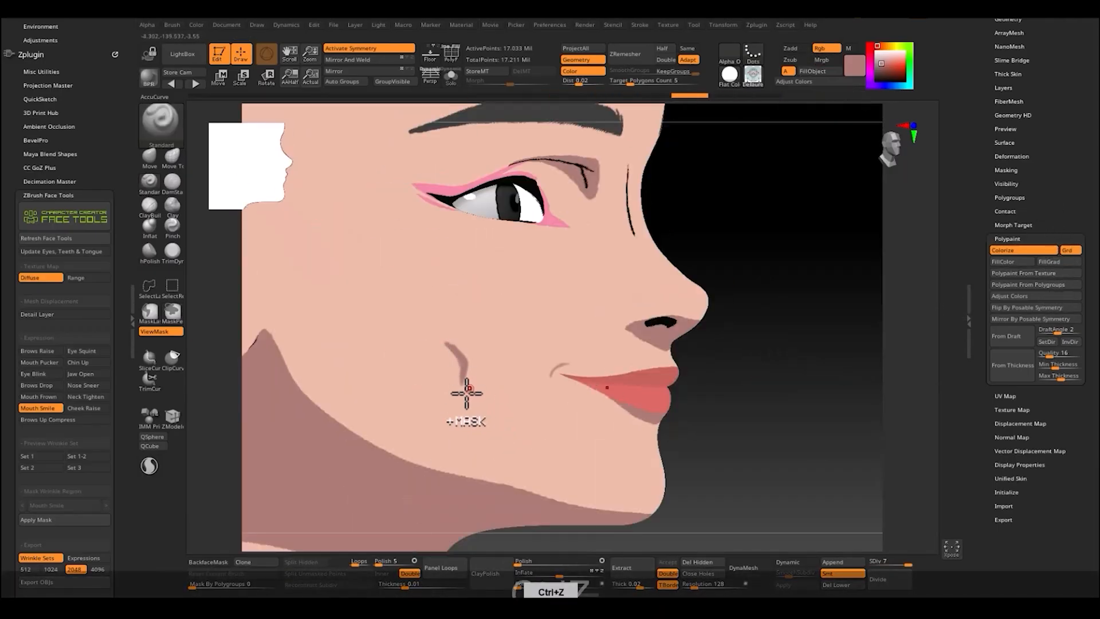
{"action": "mouse_move", "coordinate": [466, 390]}
{"action": "right_mouse_down"}
{"action": "mouse_move", "coordinate": [680, 412]}
{"action": "mouse_move", "coordinate": [671, 294]}
{"action": "right_mouse_up"}
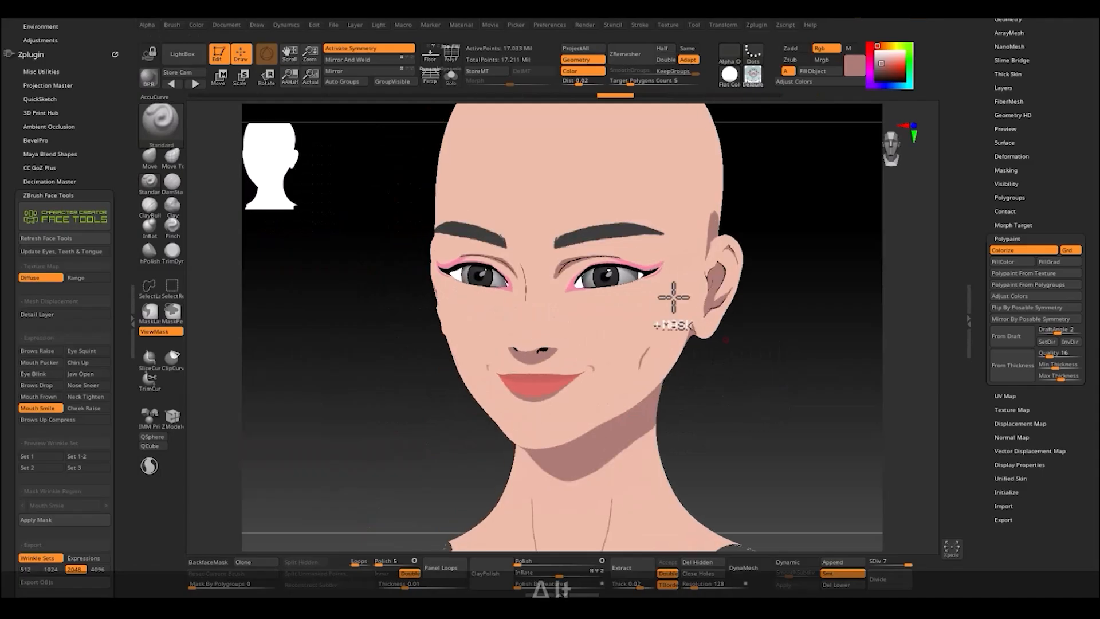
- Compare the smiling face with and without the painted creases by repeatedly undoing and redoing the strokes
{"action": "key", "text": "ctrl+z"}
{"action": "key", "text": "ctrl+shift+z"}
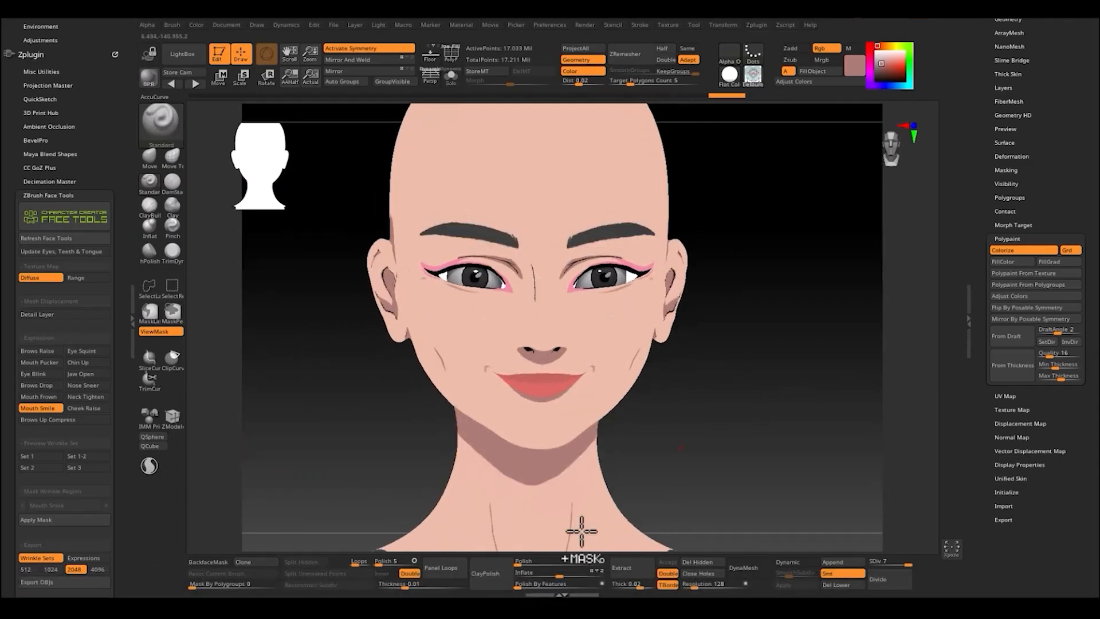
{"action": "key", "text": "ctrl+shift+z"}
{"action": "key", "text": "ctrl+z"}
{"action": "scroll", "coordinate": [26, 364], "scroll_direction": "down", "scroll_amount": 5}
{"action": "key", "text": "ctrl+shift+z"}
{"action": "key", "text": "ctrl+z"}
{"action": "key", "text": "ctrl+shift+z"}
{"action": "key", "text": "ctrl+z"}
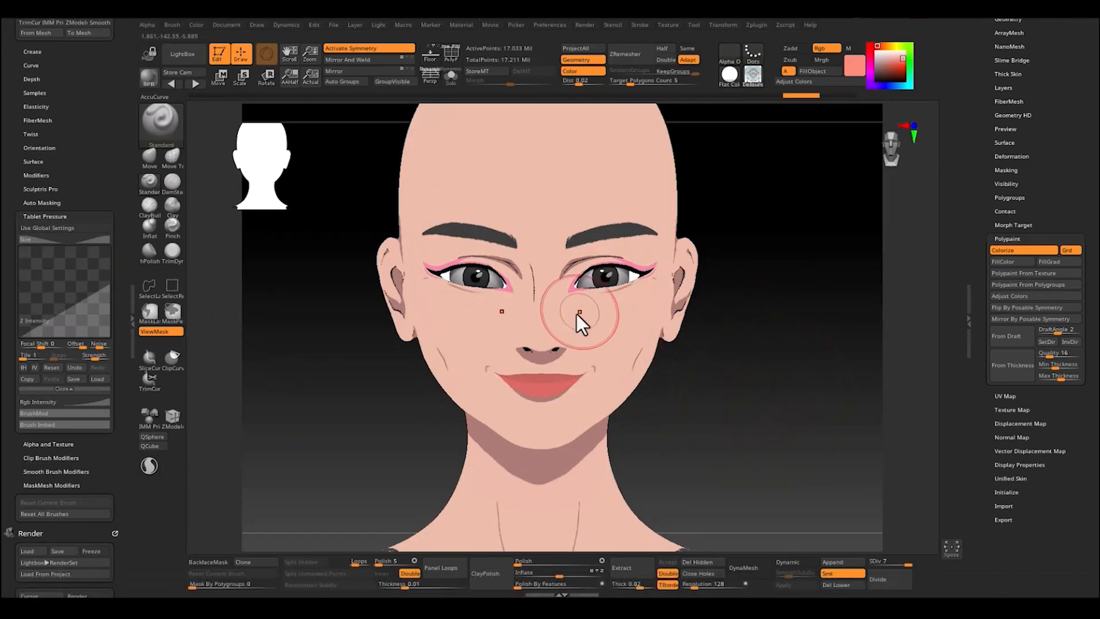
- Open the brush's tablet pressure Size curve and paint a soft pink blush over the cheeks and chin
{"action": "left_click", "coordinate": [67, 241]}
{"action": "left_click_drag", "start_coordinate": [608, 321], "coordinate": [552, 317]}
{"action": "mouse_move", "coordinate": [847, 355]}
{"action": "left_mouse_down"}
{"action": "mouse_move", "coordinate": [795, 381]}
{"action": "mouse_move", "coordinate": [504, 368]}
{"action": "mouse_move", "coordinate": [817, 385]}
{"action": "left_mouse_up"}
{"action": "key", "text": "ctrl+z"}
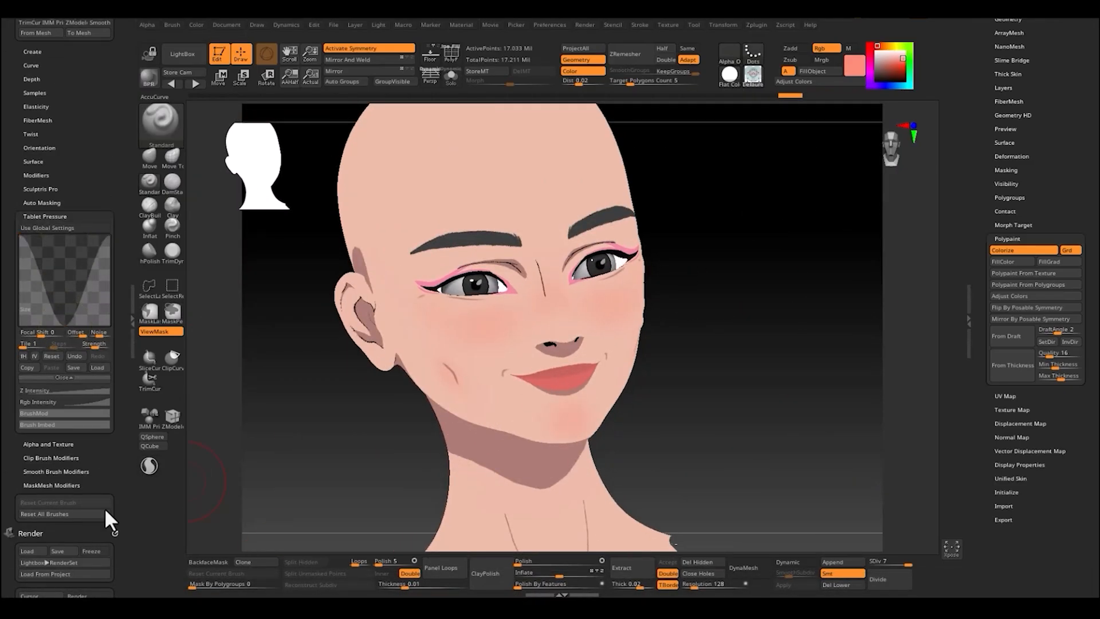
- Turn off the Mouth Smile expression and, with Mrgb enabled, switch the face to Brows Up Compress
{"action": "scroll", "coordinate": [86, 470], "scroll_direction": "down", "scroll_amount": 6}
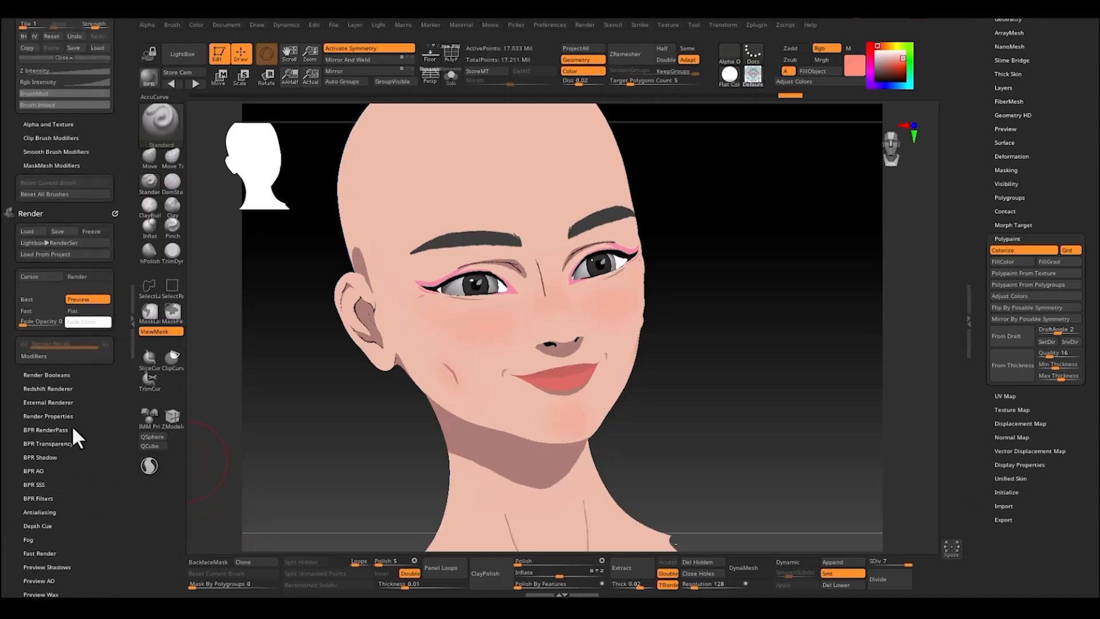
{"action": "scroll", "coordinate": [77, 389], "scroll_direction": "down", "scroll_amount": 10}
{"action": "left_click", "coordinate": [47, 455]}
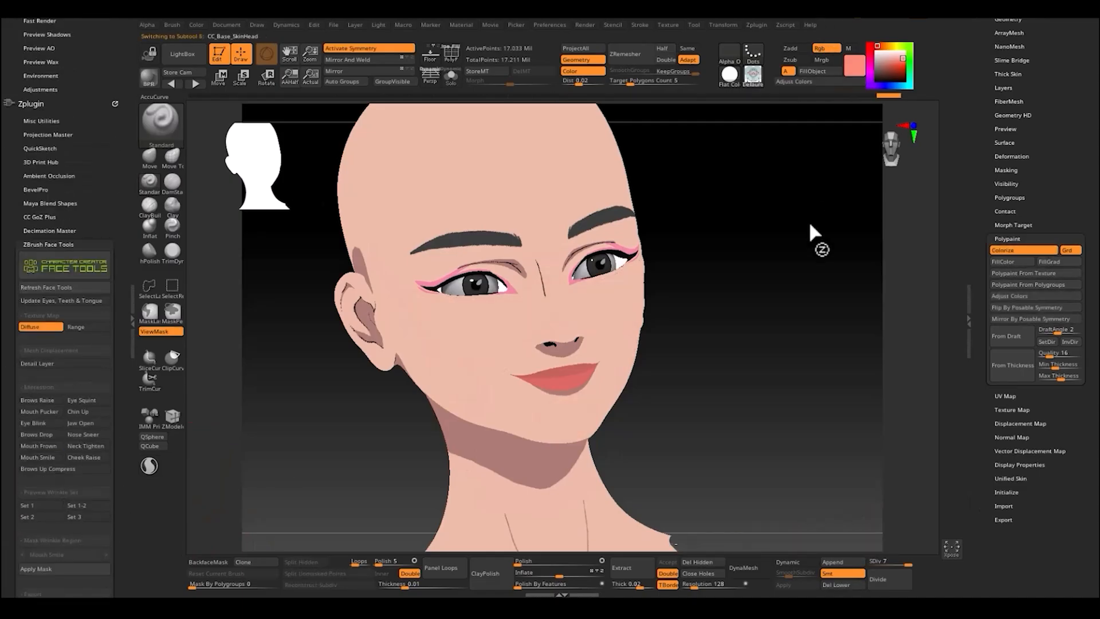
{"action": "left_click", "coordinate": [822, 59]}
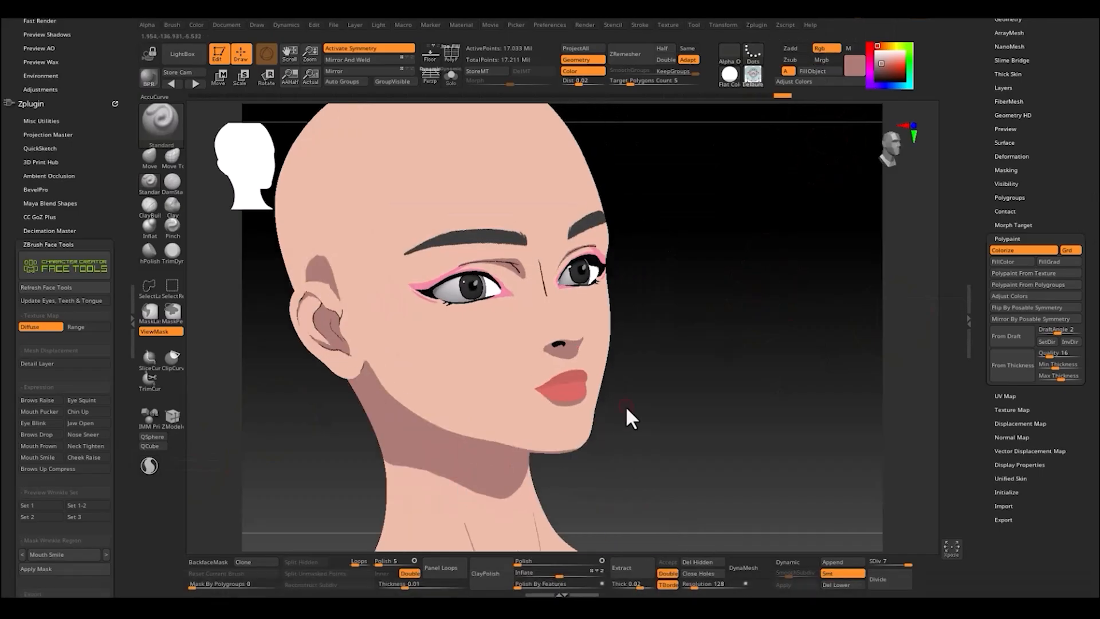
{"action": "left_click", "coordinate": [86, 468]}
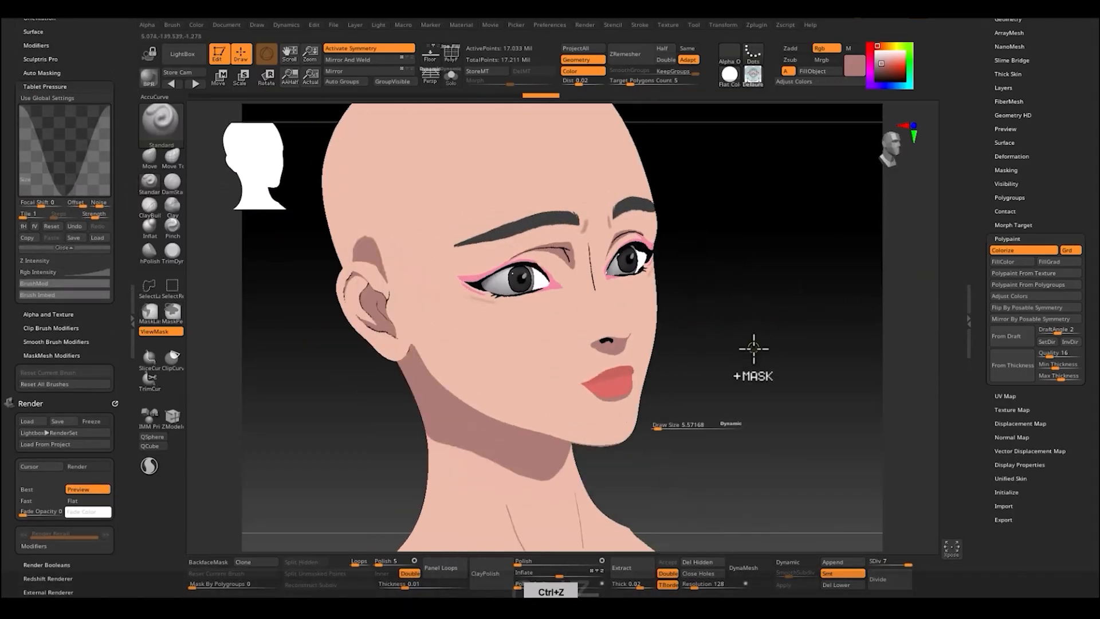
- Paint short creases at the inner brows and thin lines under the eyes for the Brows Up Compress expression
{"action": "left_click_drag", "start_coordinate": [538, 97], "coordinate": [430, 94]}
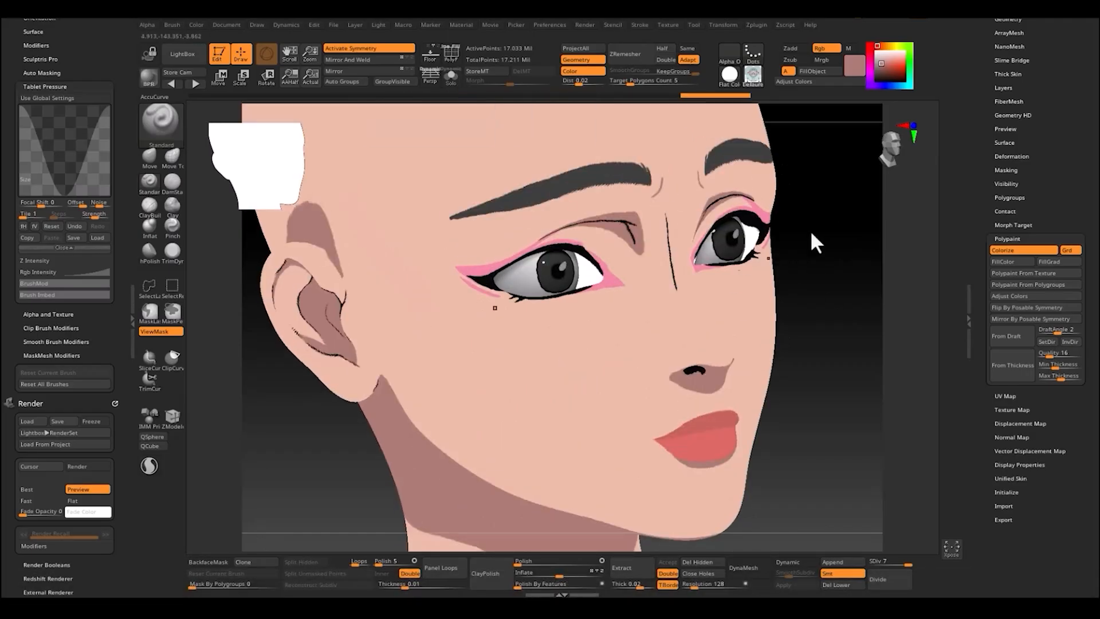
{"action": "left_click_drag", "start_coordinate": [812, 240], "coordinate": [819, 321], "text": "alt"}
{"action": "left_click_drag", "start_coordinate": [589, 300], "coordinate": [596, 282]}
{"action": "mouse_move", "coordinate": [801, 344]}
{"action": "left_mouse_down", "text": "alt"}
{"action": "mouse_move", "coordinate": [712, 251]}
{"action": "mouse_move", "coordinate": [789, 391]}
{"action": "mouse_move", "coordinate": [801, 487]}
{"action": "left_mouse_up", "text": "alt"}
{"action": "key", "text": "ctrl+z"}
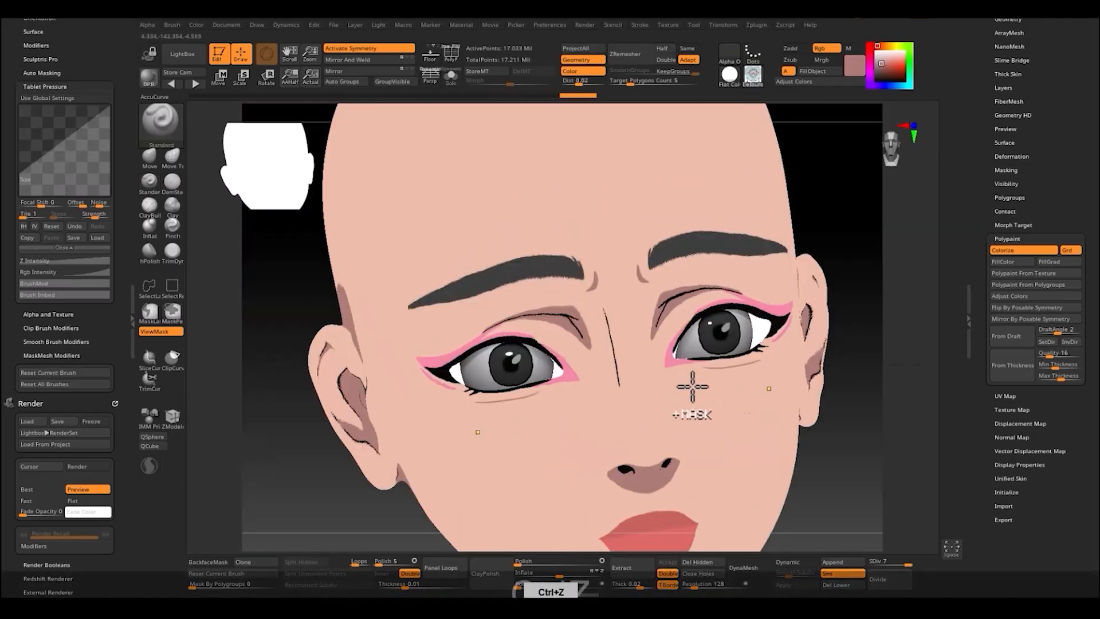
{"action": "left_click_drag", "start_coordinate": [859, 373], "coordinate": [847, 367]}
{"action": "left_click_drag", "start_coordinate": [802, 401], "coordinate": [859, 395]}
{"action": "left_click_drag", "start_coordinate": [783, 421], "coordinate": [768, 333], "text": "alt"}
{"action": "left_click_drag", "start_coordinate": [485, 294], "coordinate": [511, 307]}
{"action": "left_click_drag", "start_coordinate": [758, 380], "coordinate": [738, 344], "text": "alt"}
{"action": "left_click_drag", "start_coordinate": [739, 344], "coordinate": [767, 350]}
{"action": "left_click_drag", "start_coordinate": [716, 401], "coordinate": [771, 413]}
{"action": "left_click_drag", "start_coordinate": [771, 412], "coordinate": [771, 457], "text": "alt"}
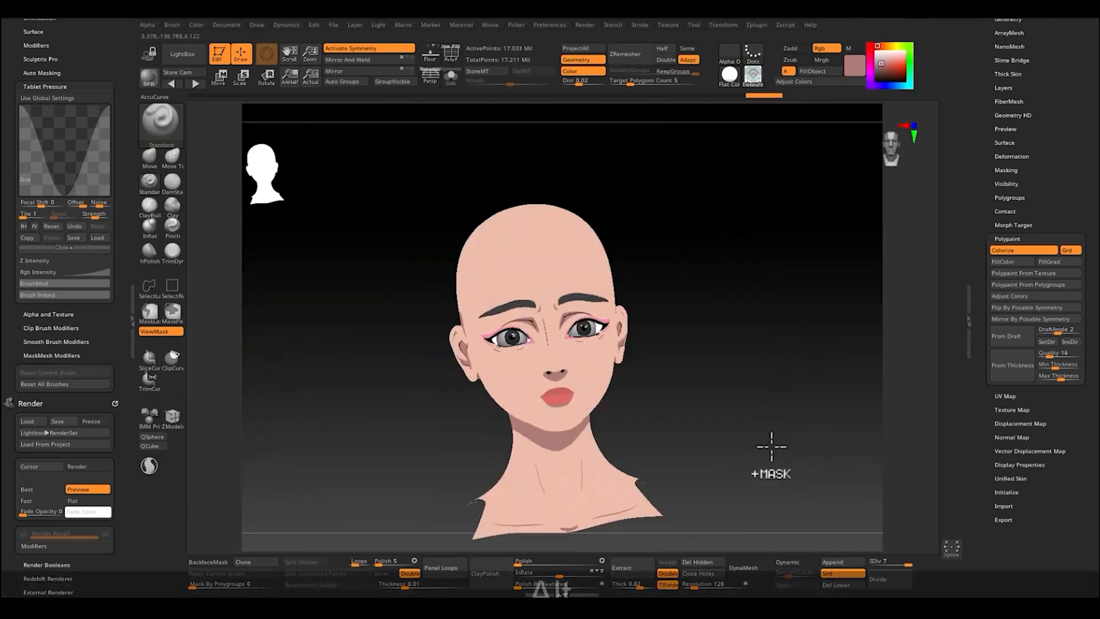
- Turn off the Brows Up Compress expression and switch the face to Cheek Raise
{"action": "scroll", "coordinate": [120, 453], "scroll_direction": "down", "scroll_amount": 10}
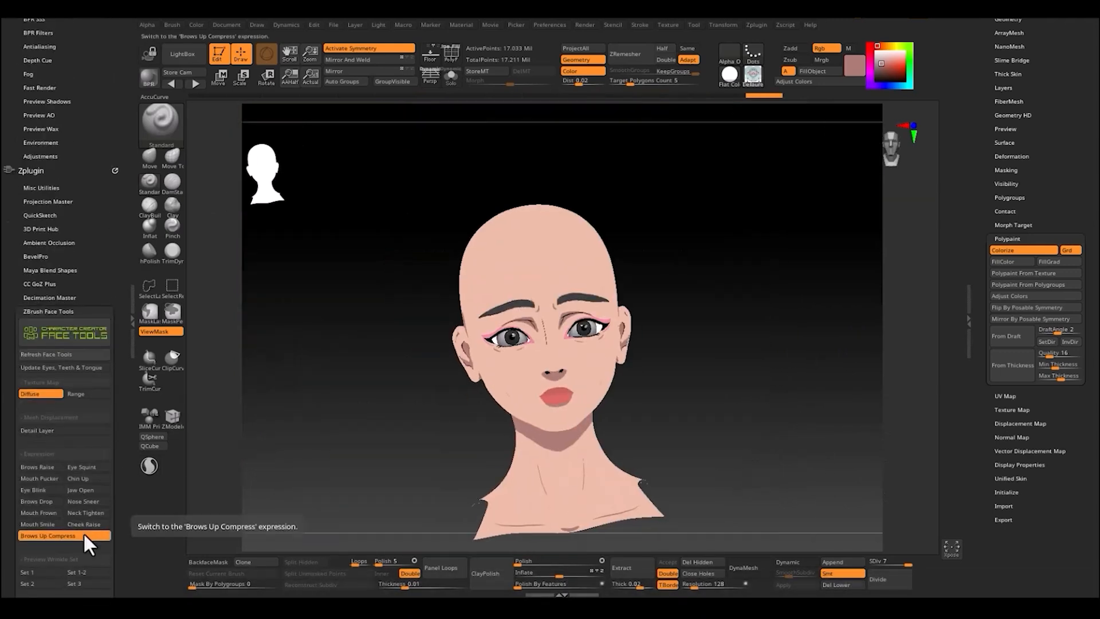
{"action": "left_click", "coordinate": [83, 535]}
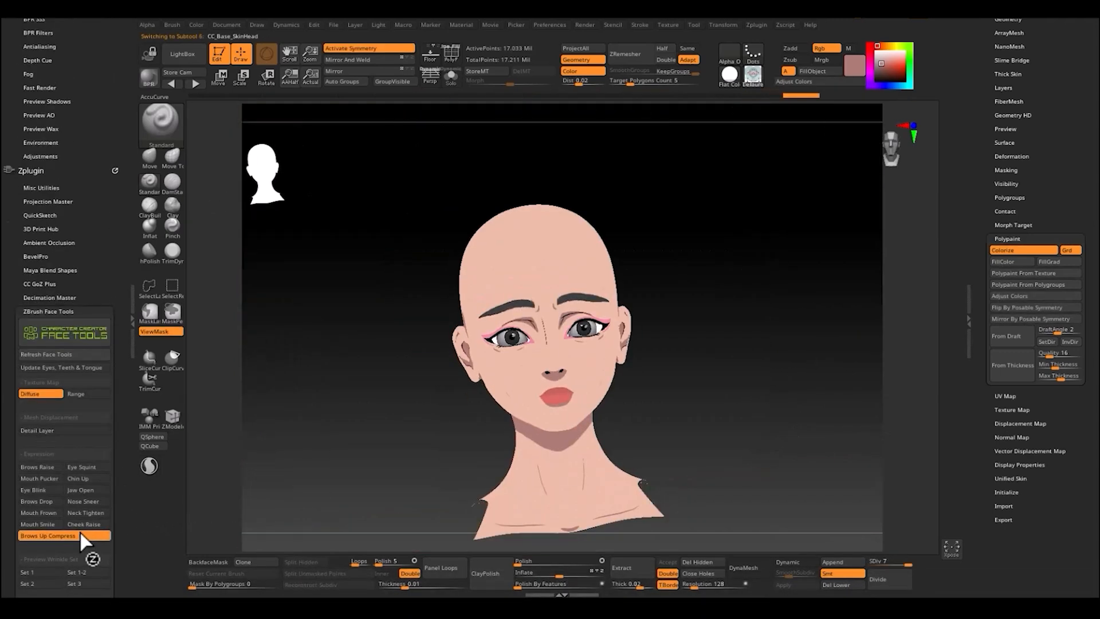
{"action": "left_click", "coordinate": [85, 524]}
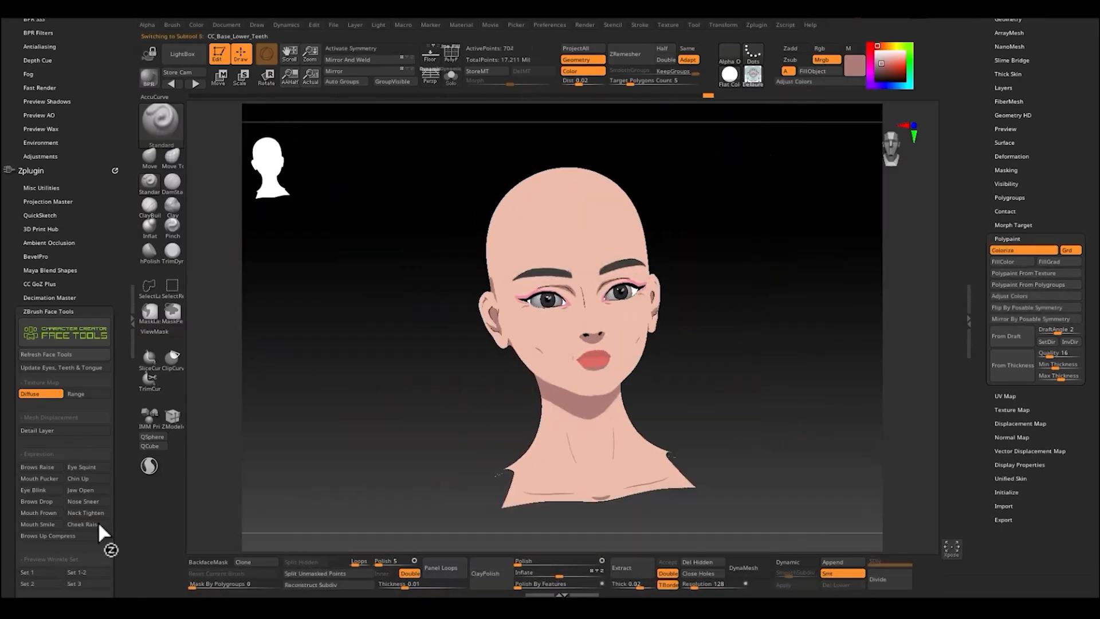
- Switch to the Neck Tighten expression, paint tendon shadows on the neck below the jaw shadow, and turn the expression off
{"action": "left_click", "coordinate": [102, 512]}
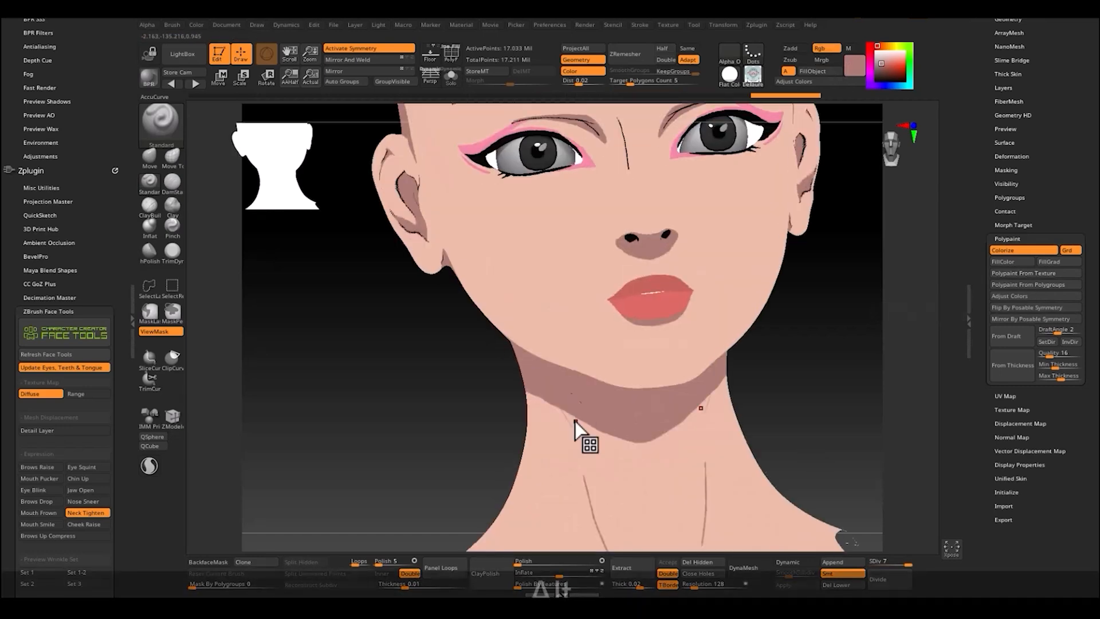
{"action": "left_click_drag", "start_coordinate": [574, 418], "coordinate": [567, 415]}
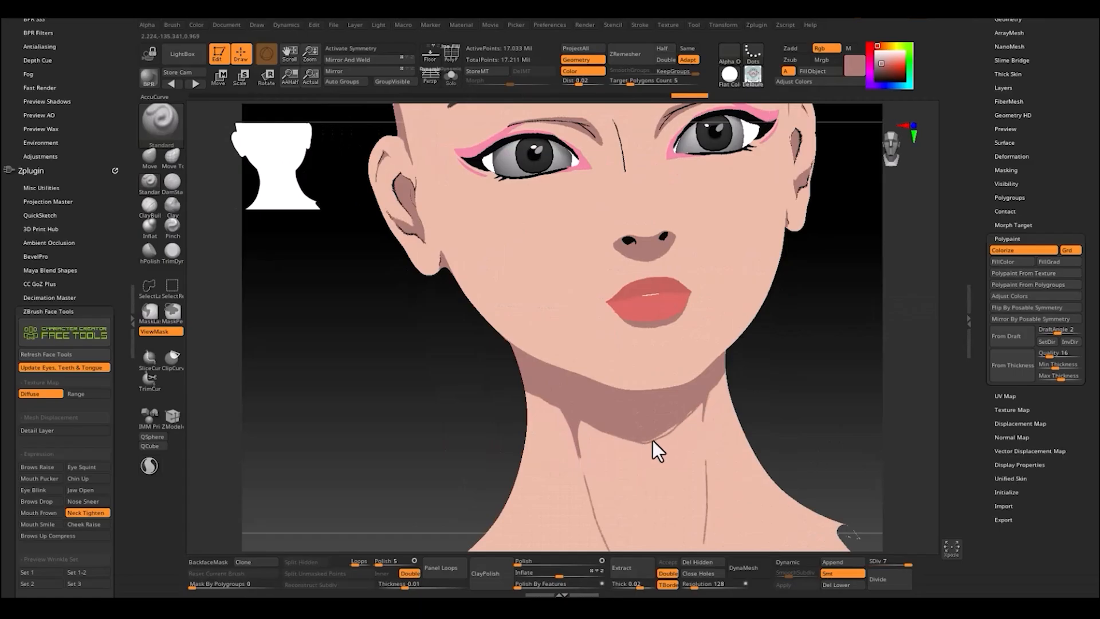
{"action": "left_click", "coordinate": [96, 513]}
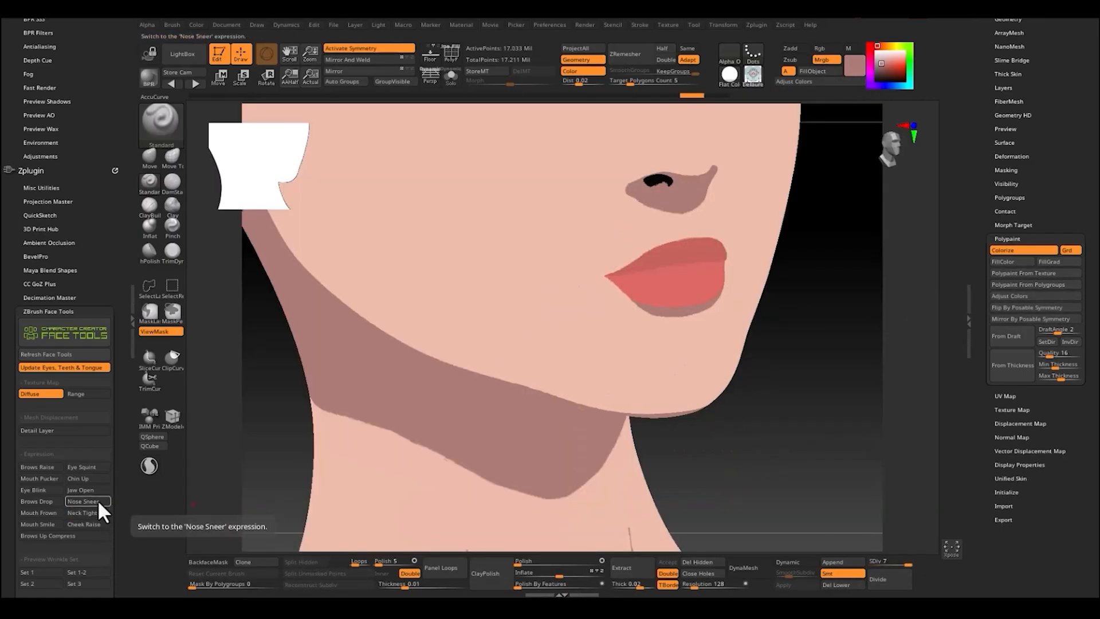
- Switch to the Nose Sneer expression, paint sneer creases beside the nose and on the cheek, and turn the expression off
{"action": "left_click", "coordinate": [97, 501]}
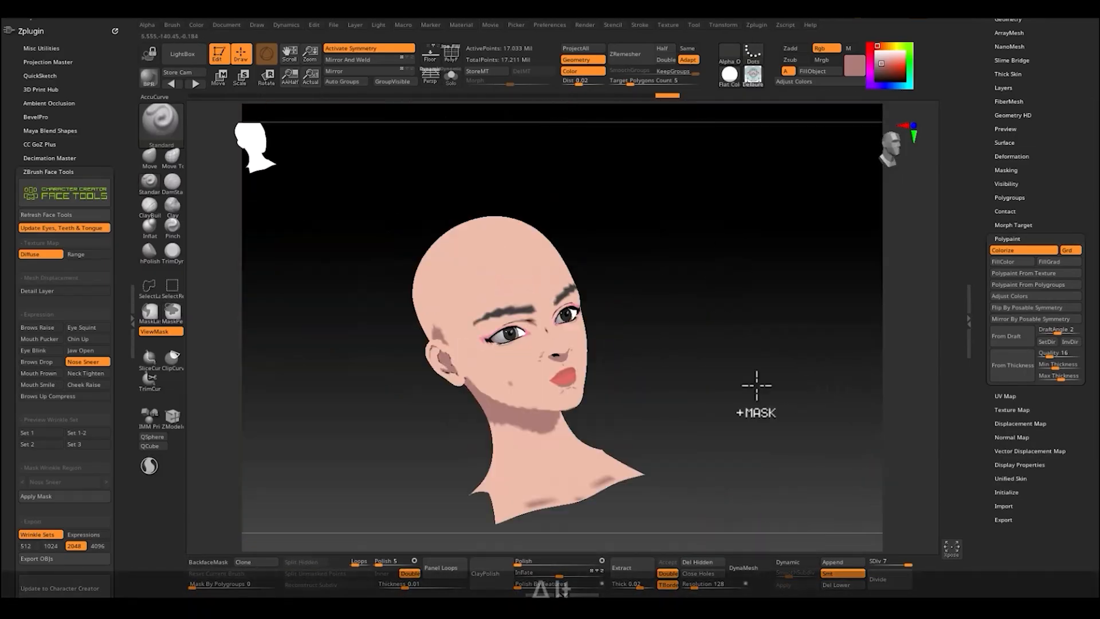
{"action": "left_click", "coordinate": [101, 362]}
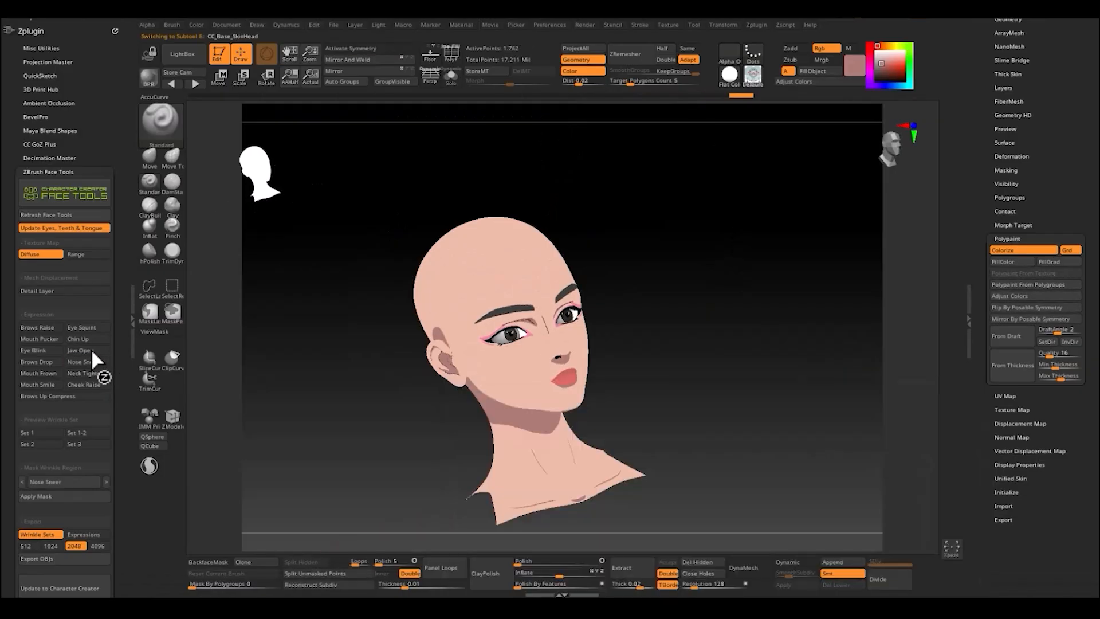
- Switch to the Jaw Open expression, paint curved creases on the cheeks beside the open mouth, and turn the expression off
{"action": "left_click", "coordinate": [90, 349]}
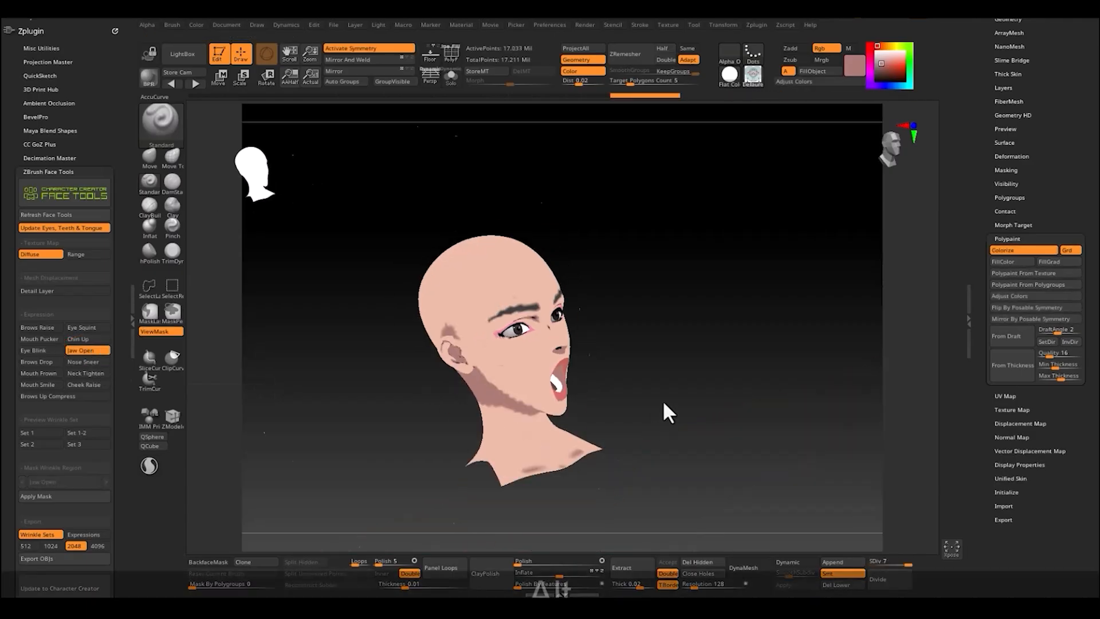
{"action": "left_click_drag", "start_coordinate": [664, 402], "coordinate": [530, 500], "text": "alt"}
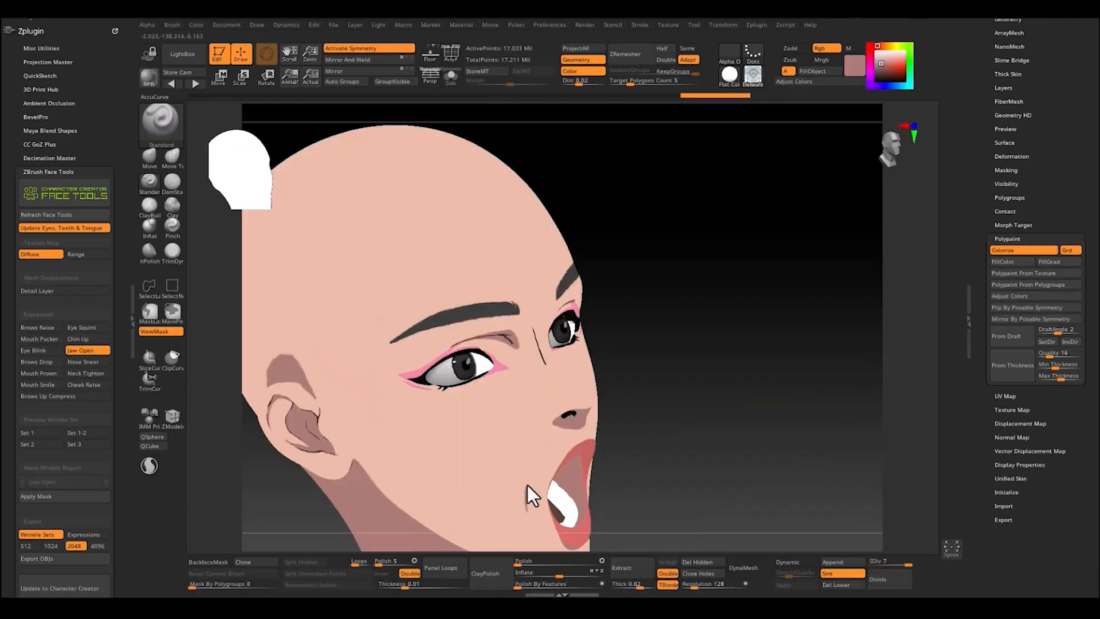
{"action": "left_click_drag", "start_coordinate": [713, 444], "coordinate": [740, 377], "text": "alt"}
{"action": "right_click_drag", "start_coordinate": [503, 421], "coordinate": [501, 416], "text": "alt"}
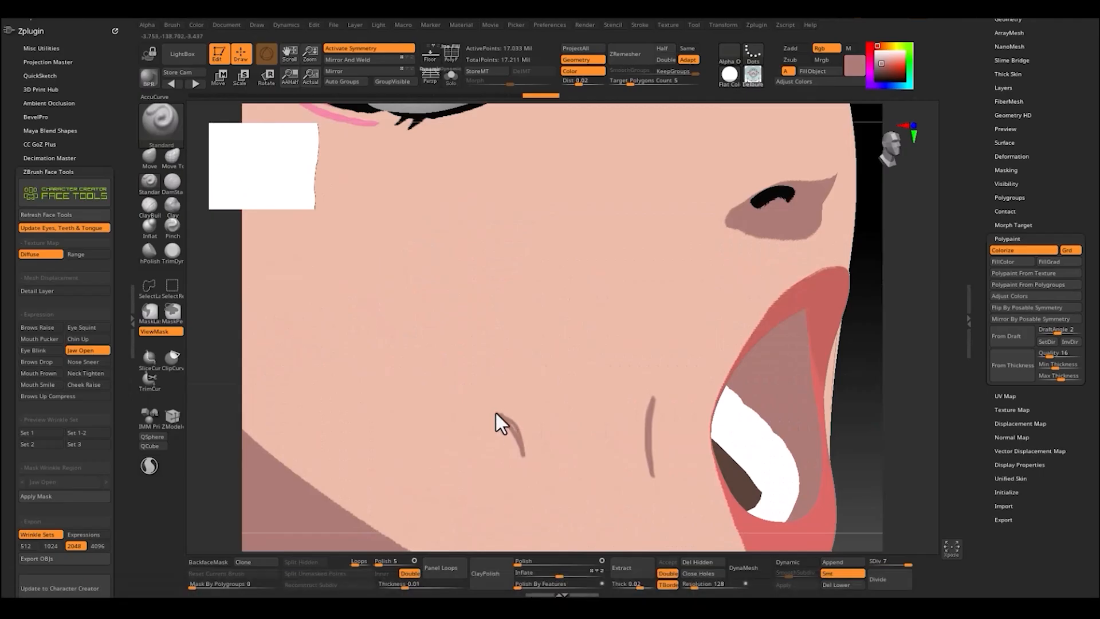
{"action": "left_click_drag", "start_coordinate": [863, 458], "coordinate": [762, 438], "text": "alt"}
{"action": "left_click_drag", "start_coordinate": [761, 438], "coordinate": [789, 395], "text": "alt"}
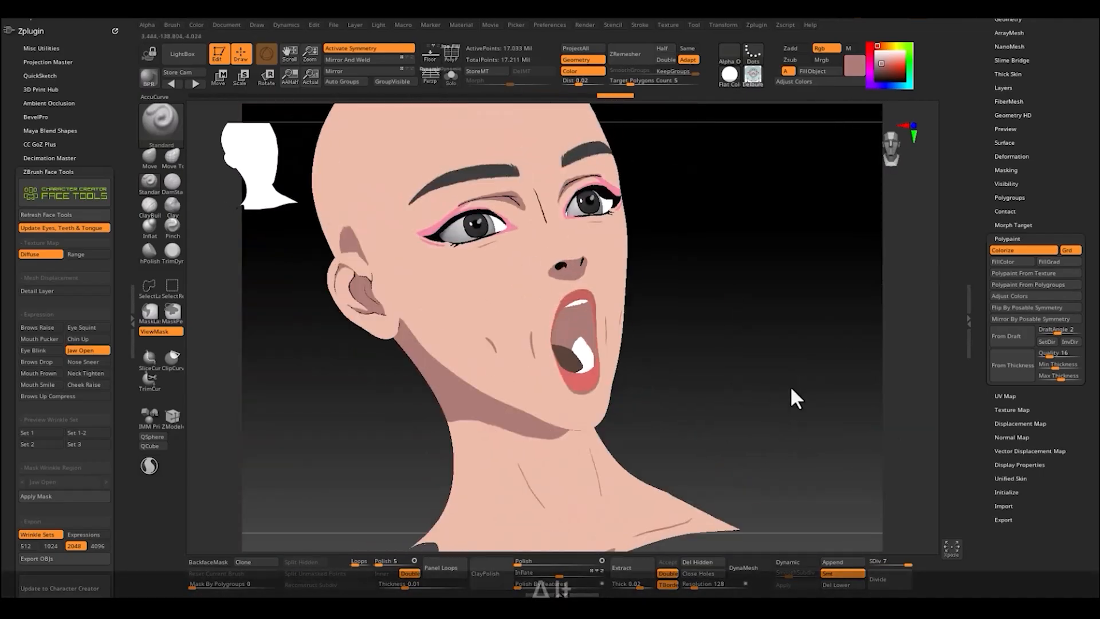
{"action": "left_click", "coordinate": [92, 351]}
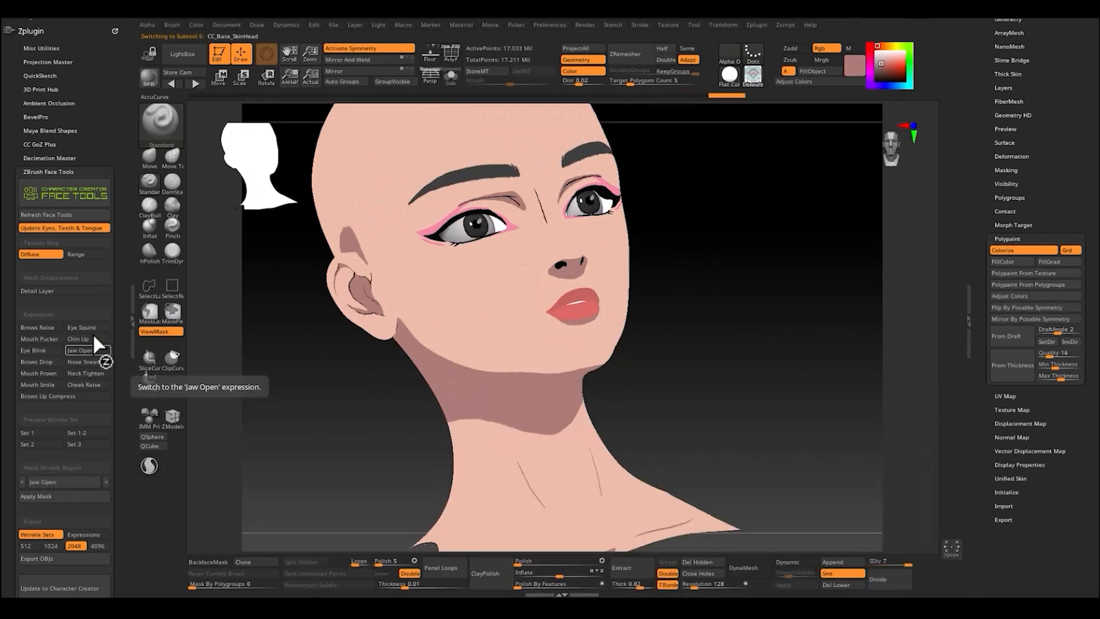
- Switch to the Chin Up expression and try a first crease stroke beneath the lower lip
{"action": "left_click", "coordinate": [93, 337]}
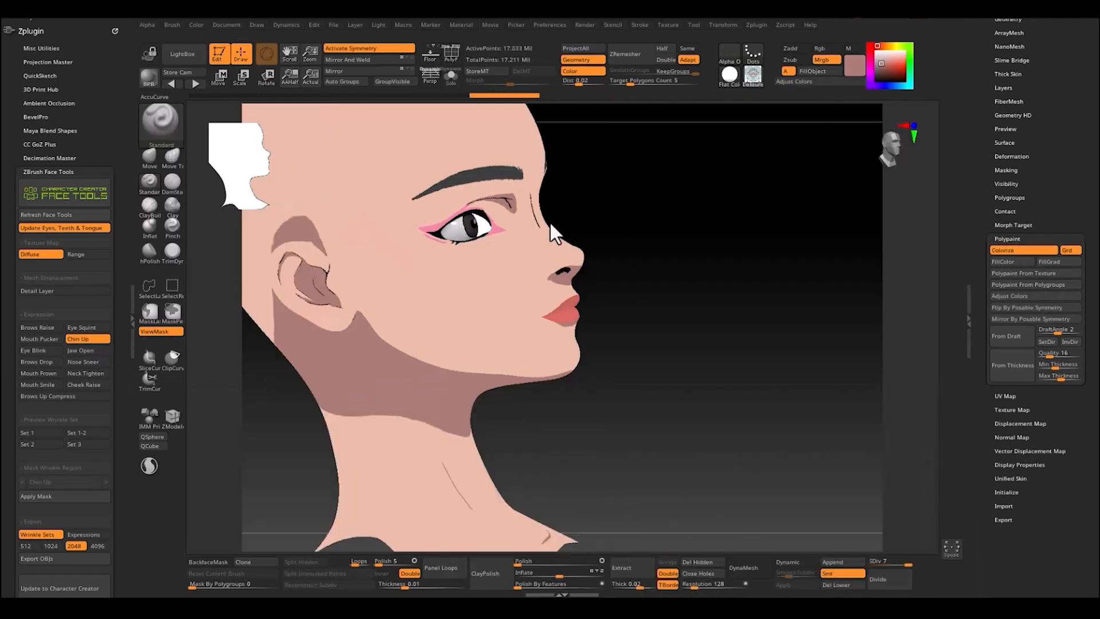
{"action": "left_click_drag", "start_coordinate": [728, 304], "coordinate": [750, 390], "text": "alt"}
{"action": "left_click", "coordinate": [1048, 273]}
{"action": "mouse_move", "coordinate": [824, 407]}
{"action": "left_mouse_down"}
{"action": "mouse_move", "coordinate": [733, 413]}
{"action": "mouse_move", "coordinate": [670, 439]}
{"action": "left_mouse_up"}
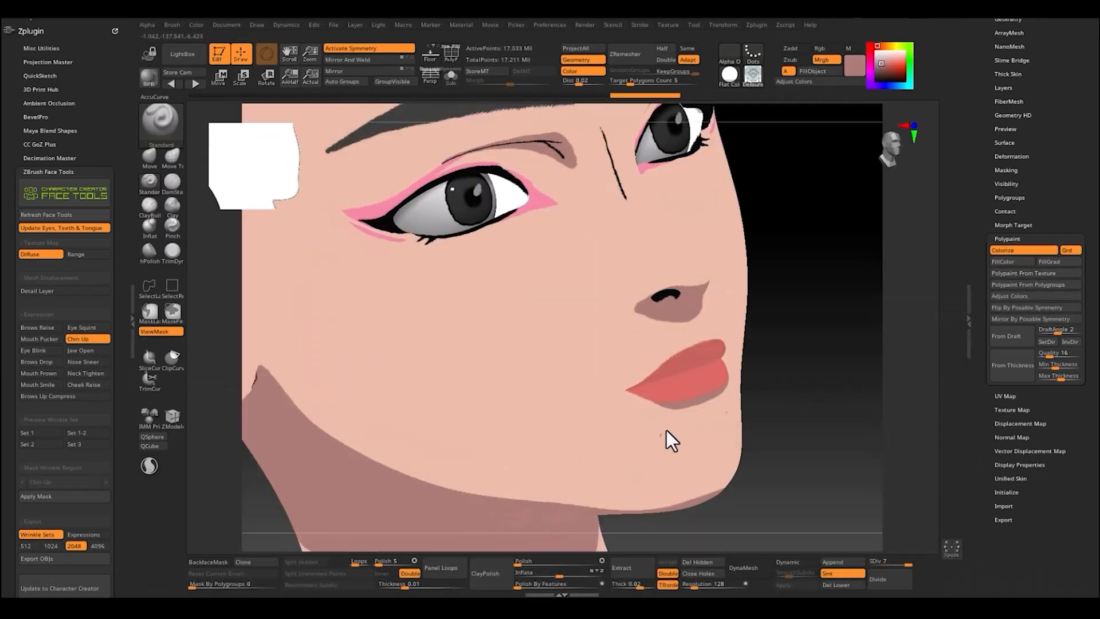
- Undo the trial strokes, repaint a curved crease between the lower lip and chin, and turn off the Chin Up expression
{"action": "key", "text": "ctrl+z"}
{"action": "key", "text": "ctrl+z"}
{"action": "key", "text": "s"}
{"action": "key", "text": "ctrl+z"}
{"action": "key", "text": "ctrl+z"}
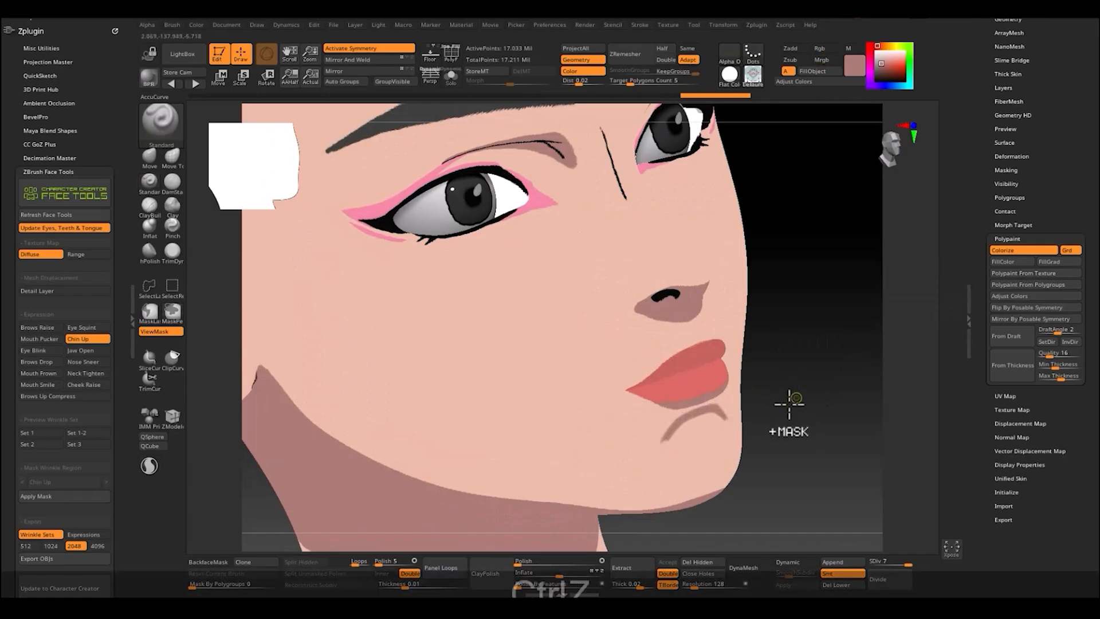
{"action": "key", "text": "ctrl+shift+z"}
{"action": "left_click_drag", "start_coordinate": [796, 422], "coordinate": [835, 446], "text": "alt"}
{"action": "left_click_drag", "start_coordinate": [768, 335], "coordinate": [707, 344]}
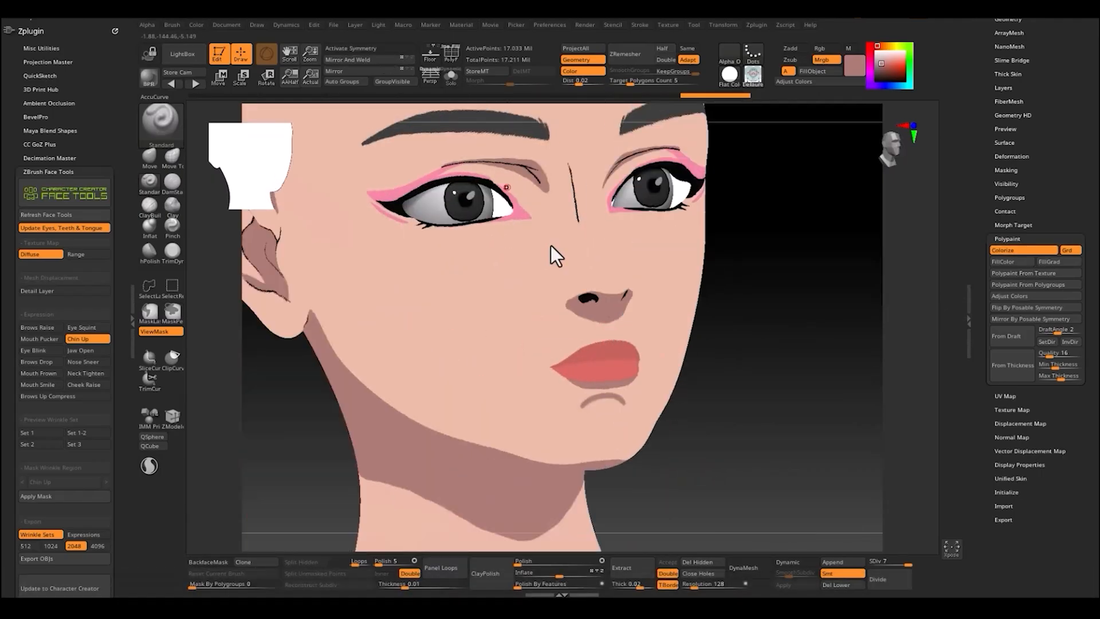
{"action": "left_click", "coordinate": [87, 338]}
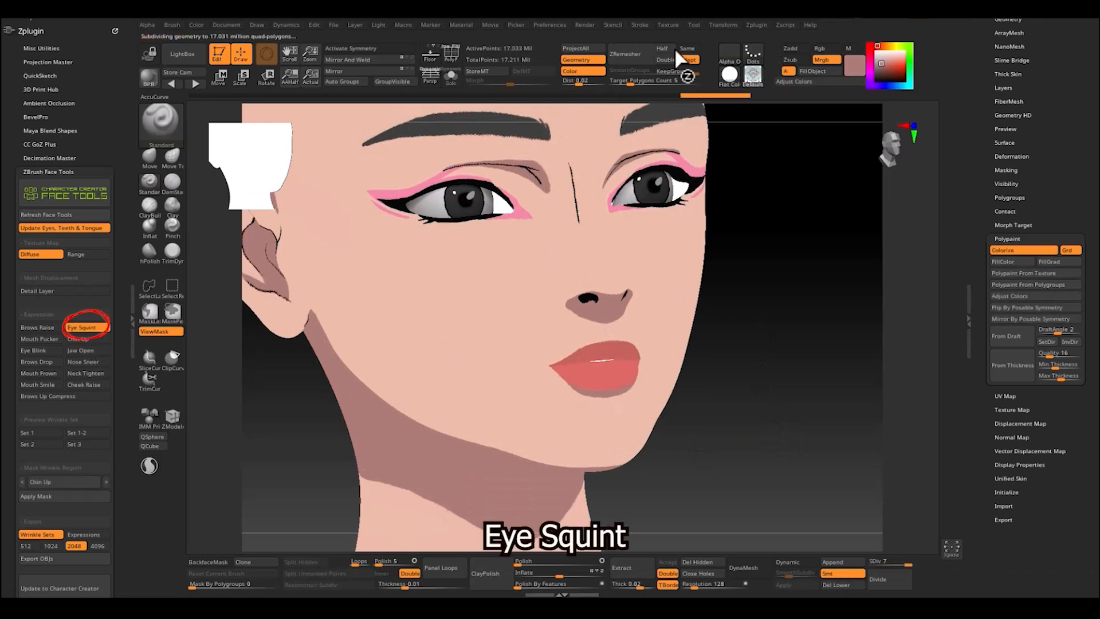
- Paint creases above the inner brows and under the eyes for the Eye Squint expression, and turn the expression off
{"action": "key", "text": "ctrl+z"}
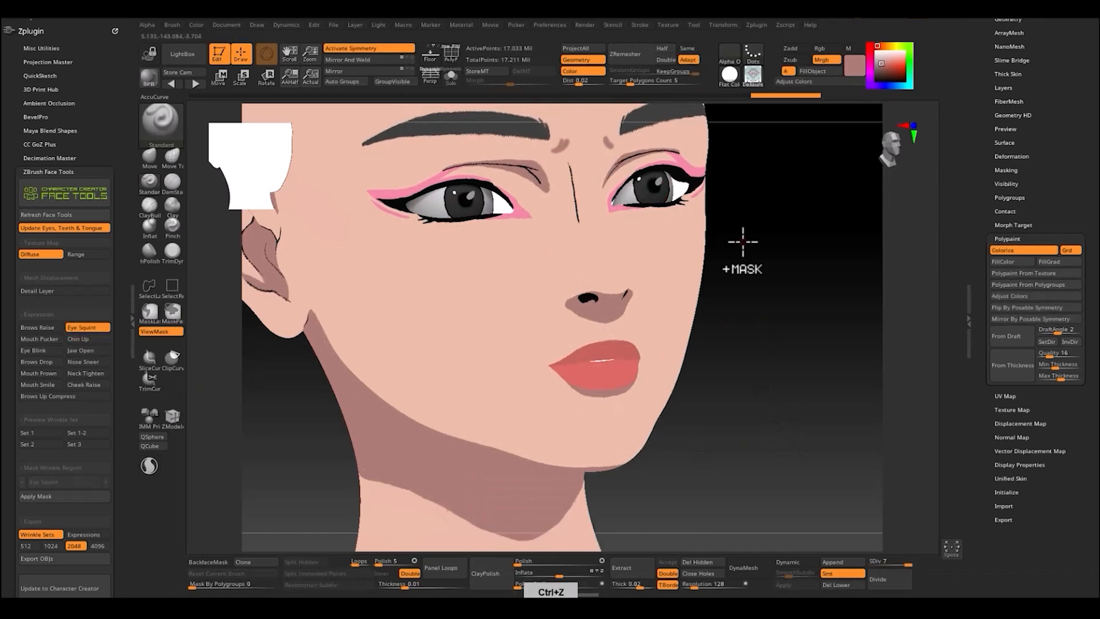
{"action": "key", "text": "ctrl+z"}
{"action": "key", "text": "ctrl+shift+z"}
{"action": "mouse_move", "coordinate": [845, 229]}
{"action": "left_mouse_down"}
{"action": "mouse_move", "coordinate": [793, 241]}
{"action": "mouse_move", "coordinate": [759, 168]}
{"action": "left_mouse_up"}
{"action": "key", "text": "ctrl+shift+z"}
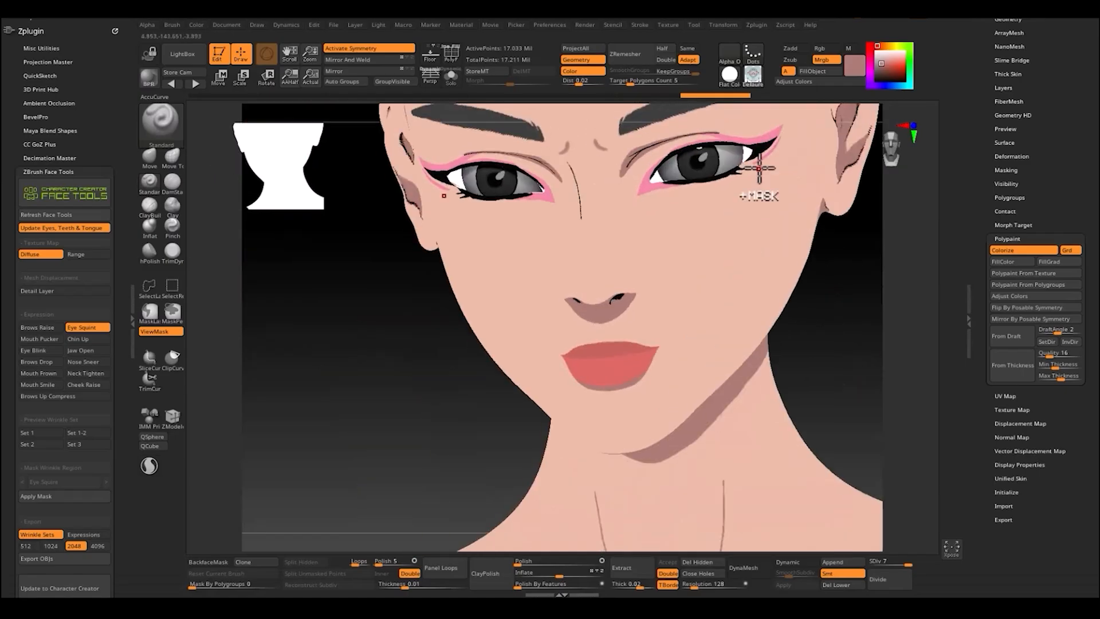
{"action": "left_click_drag", "start_coordinate": [799, 229], "coordinate": [837, 265]}
{"action": "left_click_drag", "start_coordinate": [825, 326], "coordinate": [730, 347]}
{"action": "left_click", "coordinate": [91, 328]}
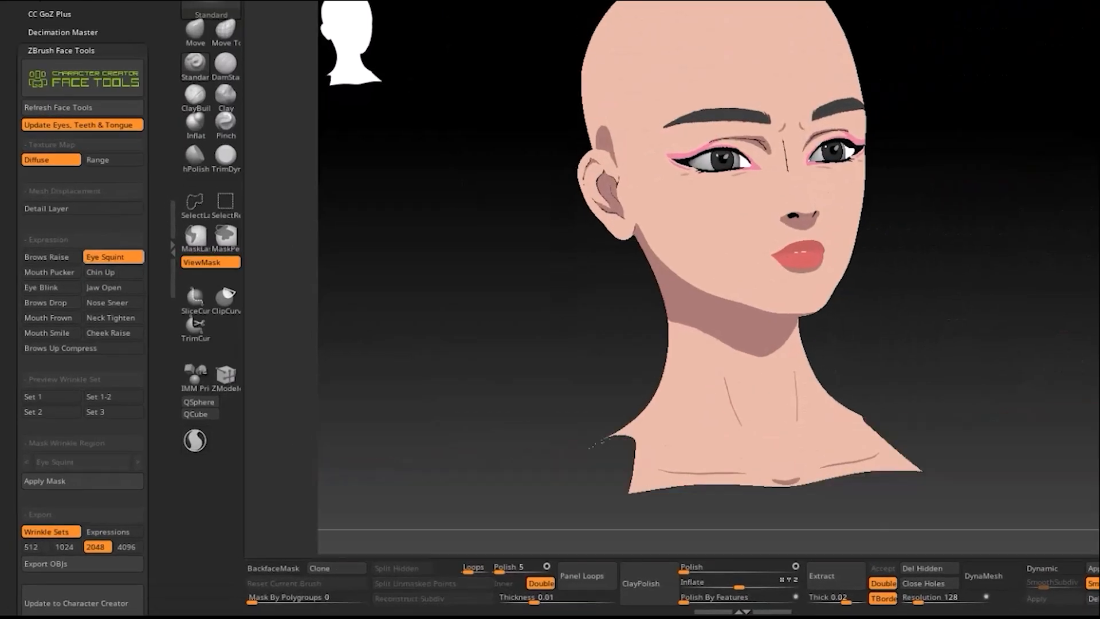
- Update the head to Character Creator with Wrinkle > Diffuse included for the expressions
{"action": "left_click", "coordinate": [124, 523]}
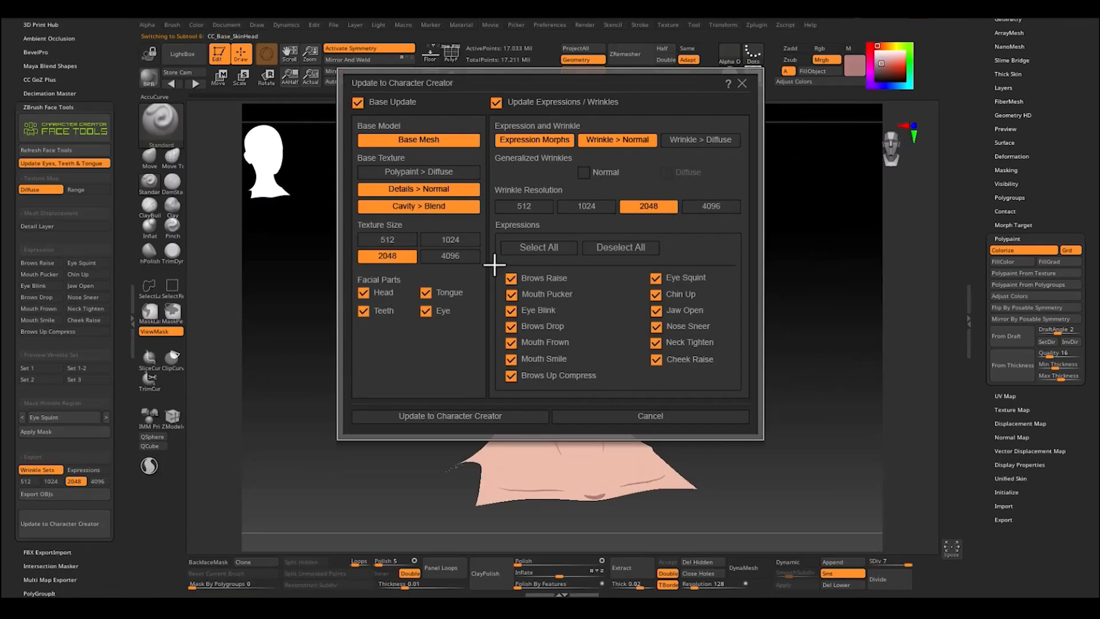
{"action": "left_click", "coordinate": [713, 144]}
{"action": "left_click", "coordinate": [478, 416]}
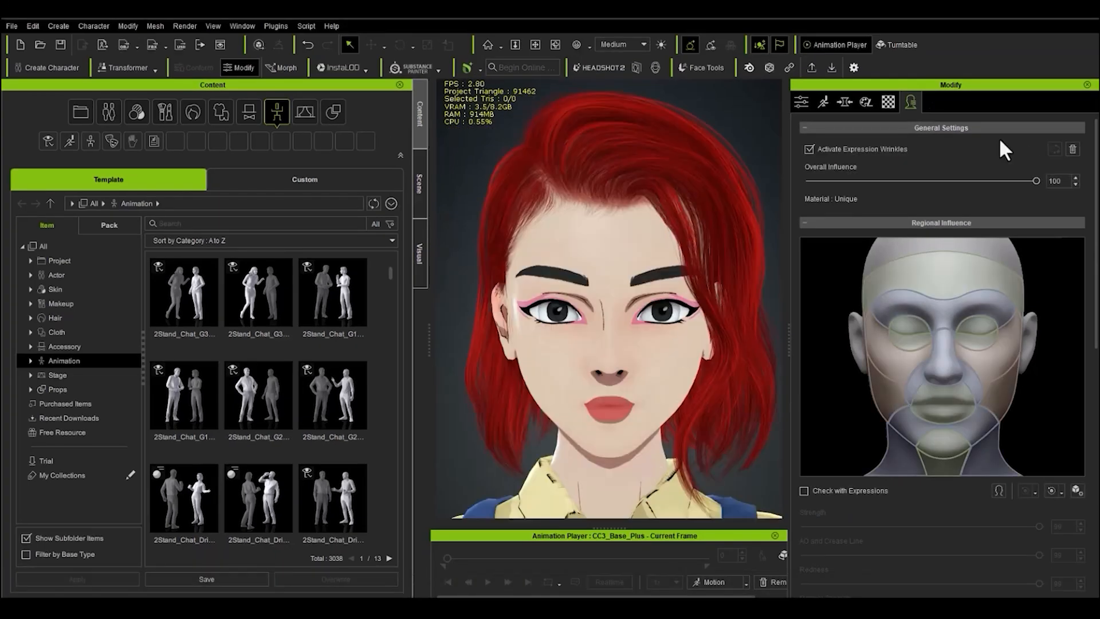
- In Character Creator, open the character's Edit Facial editor and show its expression presets
{"action": "left_click", "coordinate": [802, 102]}
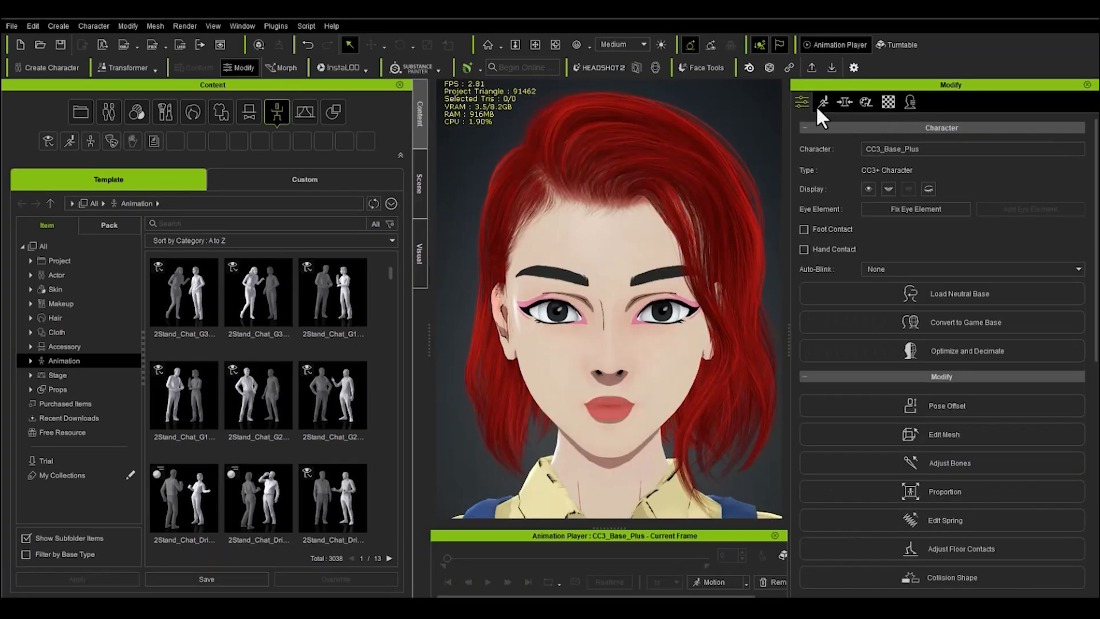
{"action": "left_click", "coordinate": [822, 103]}
{"action": "left_click", "coordinate": [914, 208]}
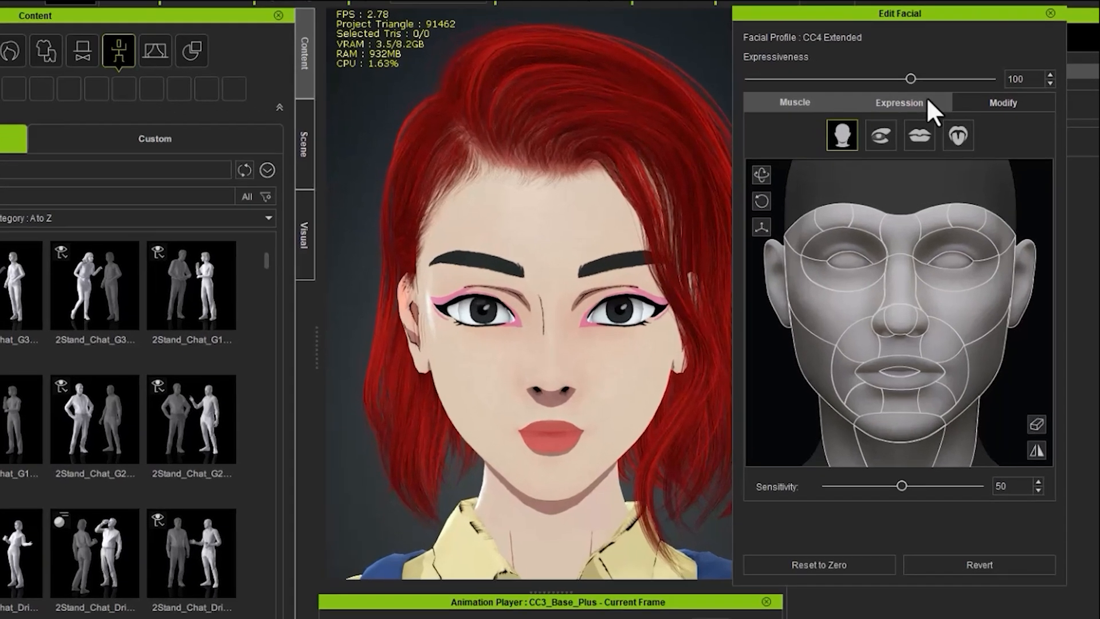
{"action": "left_click", "coordinate": [927, 102]}
- Choose the 03-Angry expression style and preview presets A14, A15, A16, A12, A8, A7, A6 and A5 on the character
{"action": "left_click", "coordinate": [968, 129]}
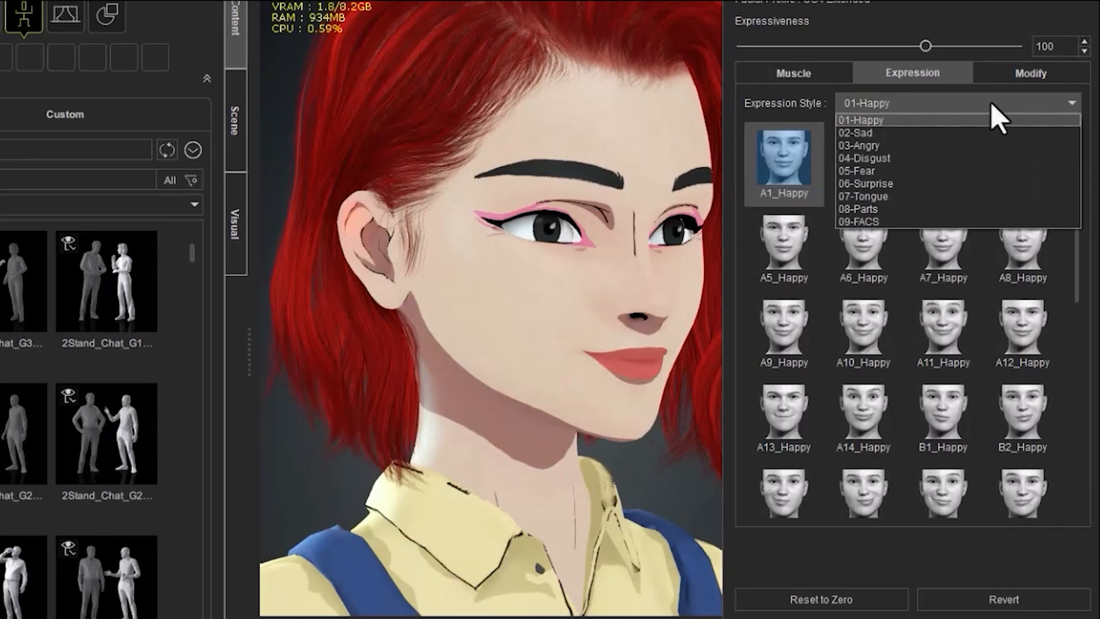
{"action": "left_click", "coordinate": [865, 144]}
{"action": "left_click", "coordinate": [851, 373]}
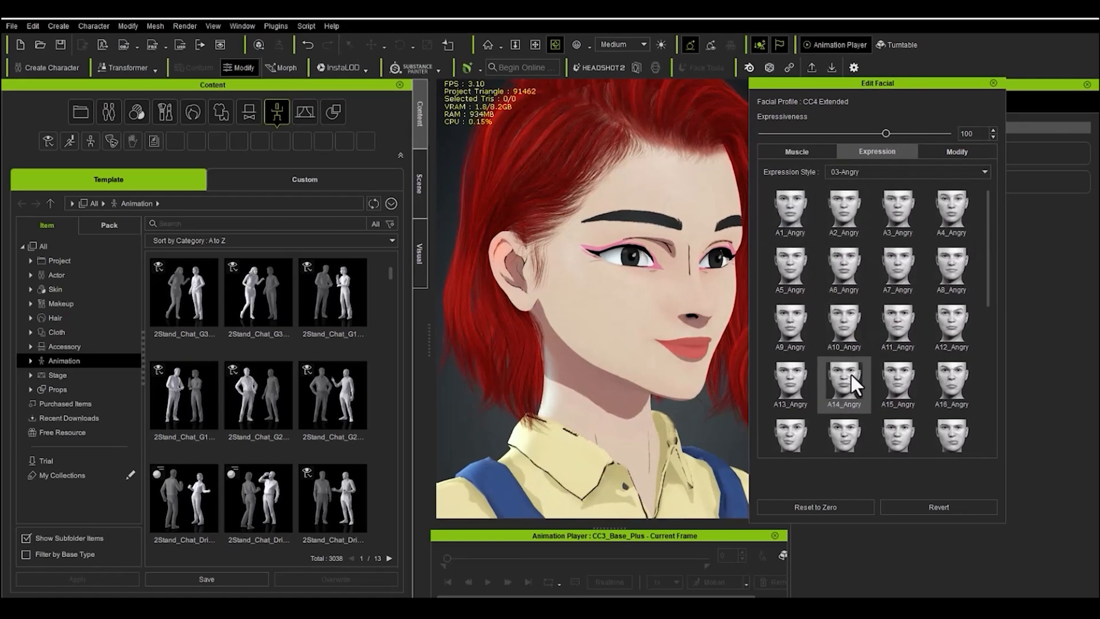
{"action": "left_click", "coordinate": [882, 374]}
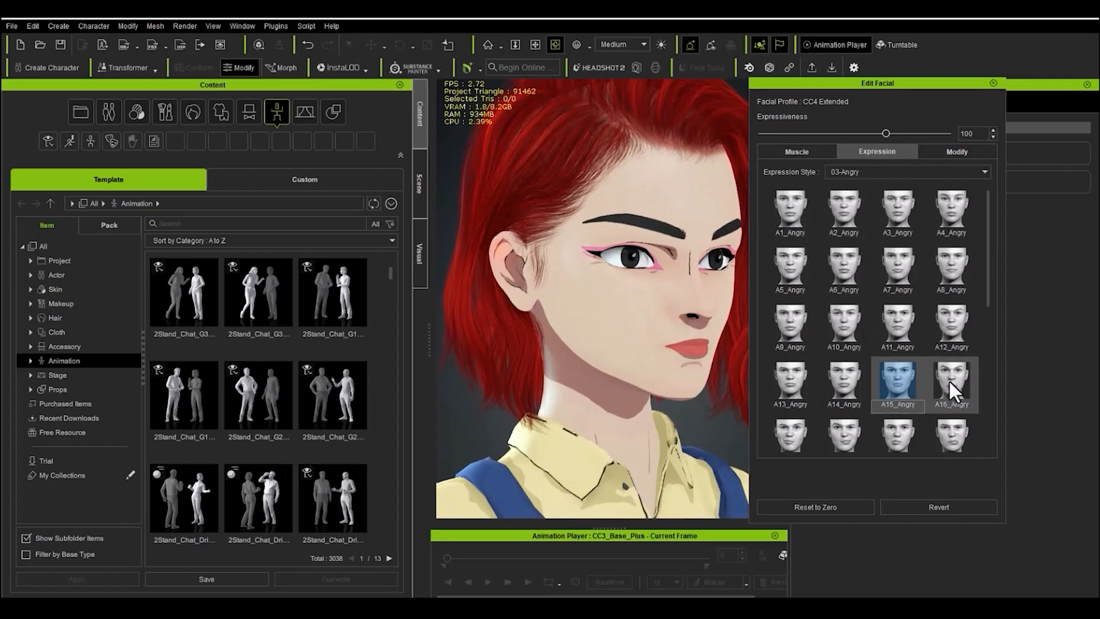
{"action": "left_click", "coordinate": [949, 378]}
{"action": "left_click", "coordinate": [943, 316]}
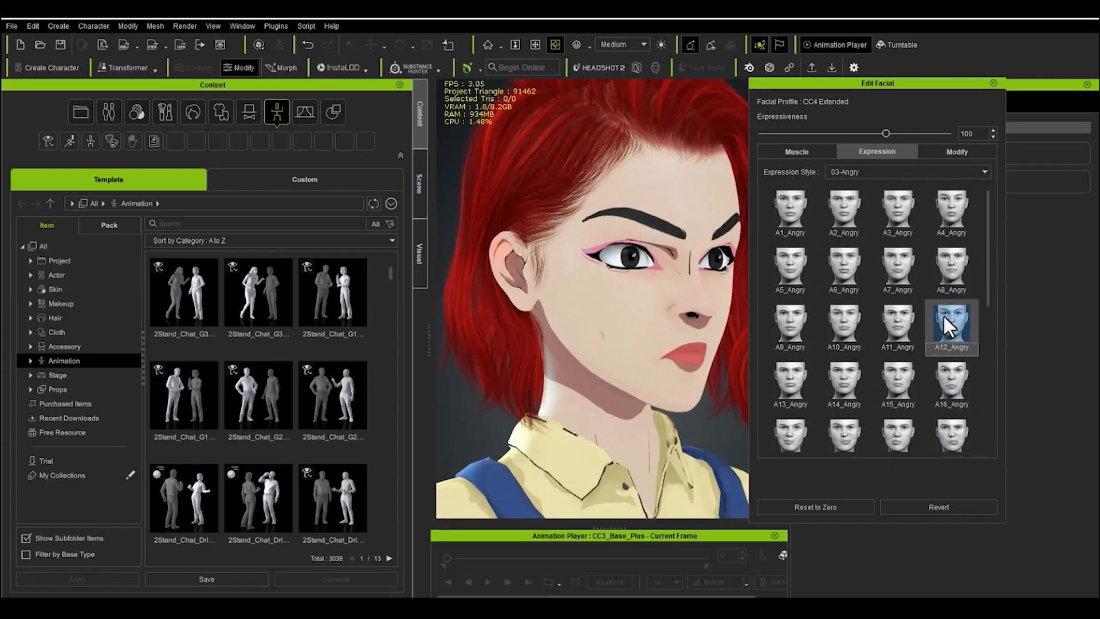
{"action": "left_click", "coordinate": [944, 266]}
{"action": "left_click", "coordinate": [899, 274]}
{"action": "left_click", "coordinate": [842, 273]}
{"action": "left_click", "coordinate": [785, 273]}
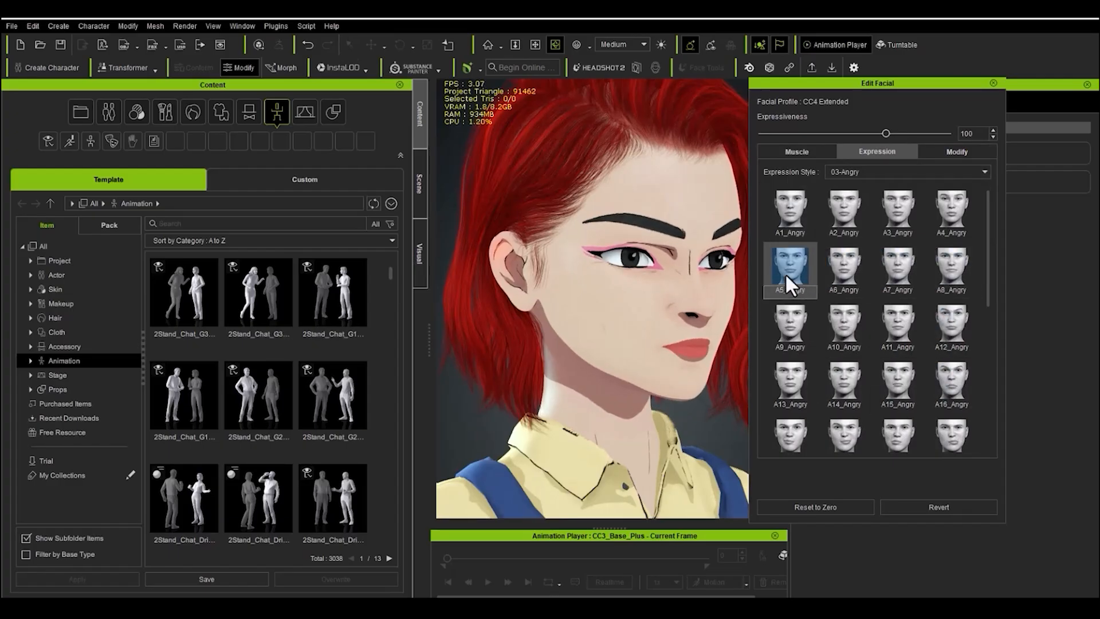
- Preview more angry presets on the face, including A3, A4, A16, A13 and A9
{"action": "left_click", "coordinate": [884, 219]}
{"action": "left_click", "coordinate": [949, 215]}
{"action": "left_click", "coordinate": [948, 379]}
{"action": "left_click", "coordinate": [807, 436]}
{"action": "left_click", "coordinate": [799, 376]}
{"action": "left_click", "coordinate": [805, 328]}
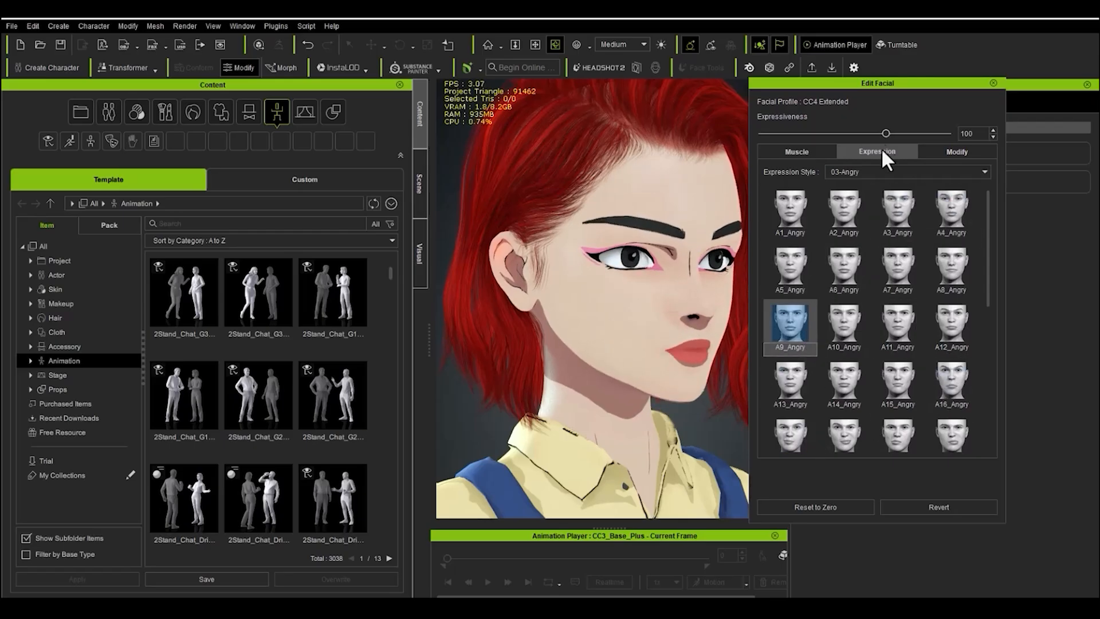
- Switch the expression style to 02-Sad and preview several sad presets on the face, including A6, A11, A12 and A9
{"action": "left_click", "coordinate": [871, 172]}
{"action": "left_click", "coordinate": [839, 192]}
{"action": "left_click", "coordinate": [843, 267]}
{"action": "left_click", "coordinate": [899, 324]}
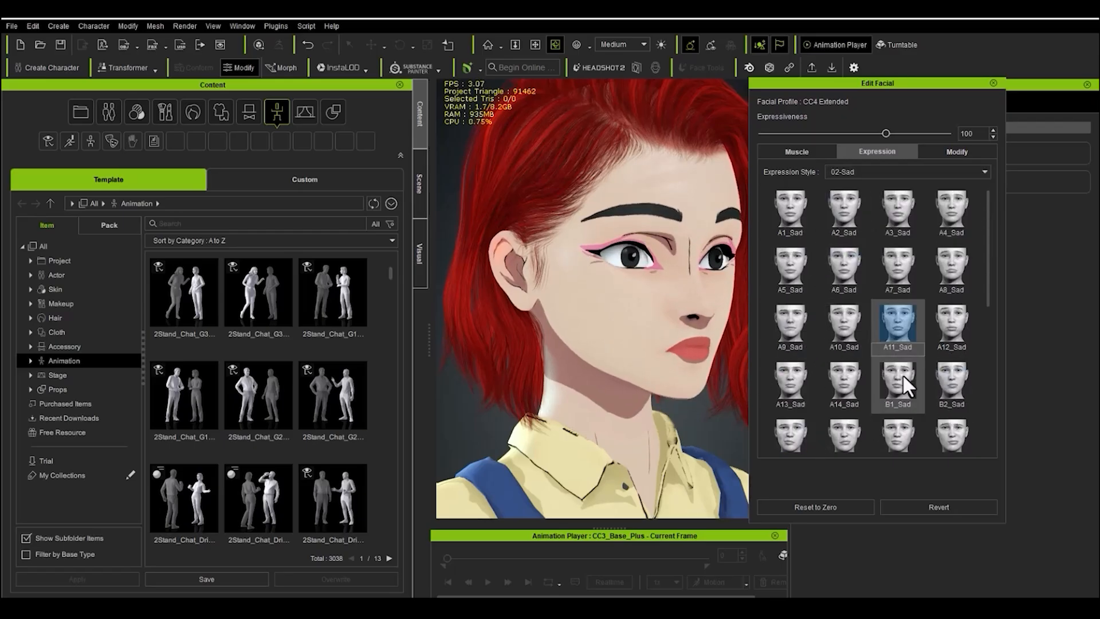
{"action": "left_click", "coordinate": [843, 433]}
{"action": "left_click", "coordinate": [951, 433]}
{"action": "left_click", "coordinate": [955, 337]}
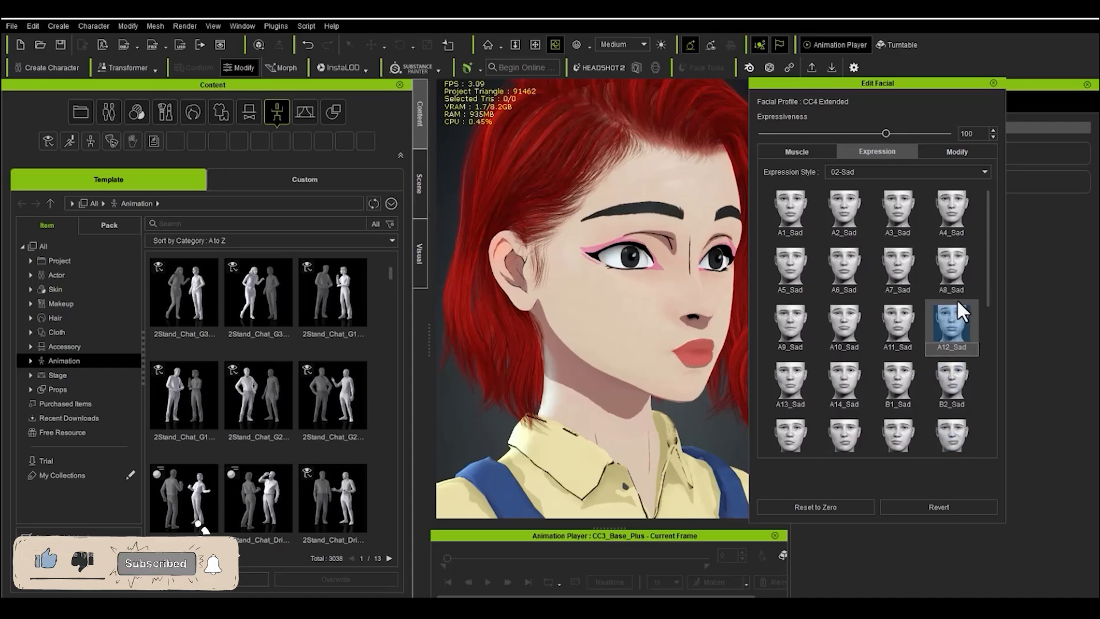
{"action": "left_click", "coordinate": [790, 433]}
{"action": "left_click", "coordinate": [797, 338]}
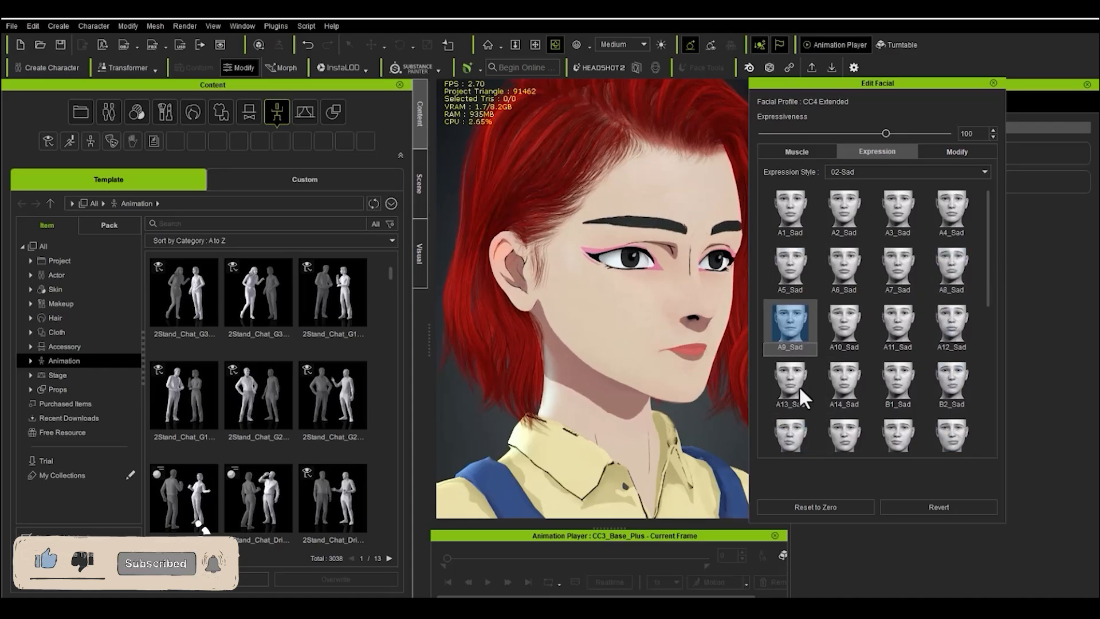